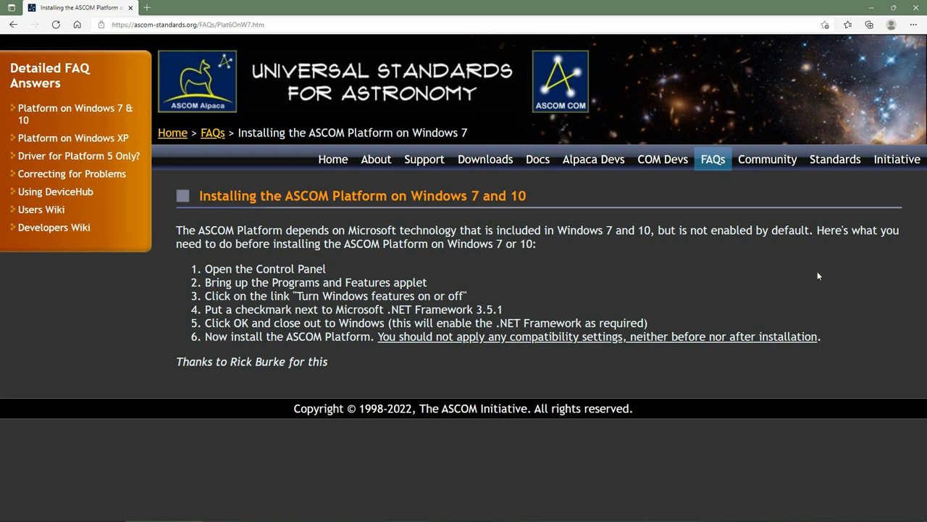
Open Programs and Features from the related settings on the Apps page of Windows Settings
{"action": "mouse_move", "coordinate": [9, 514]}
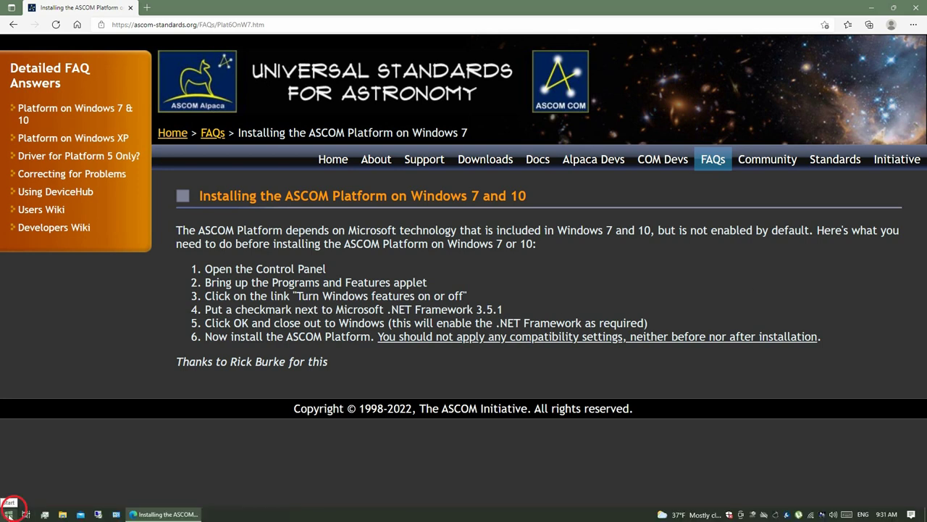
{"action": "left_click", "coordinate": [8, 514]}
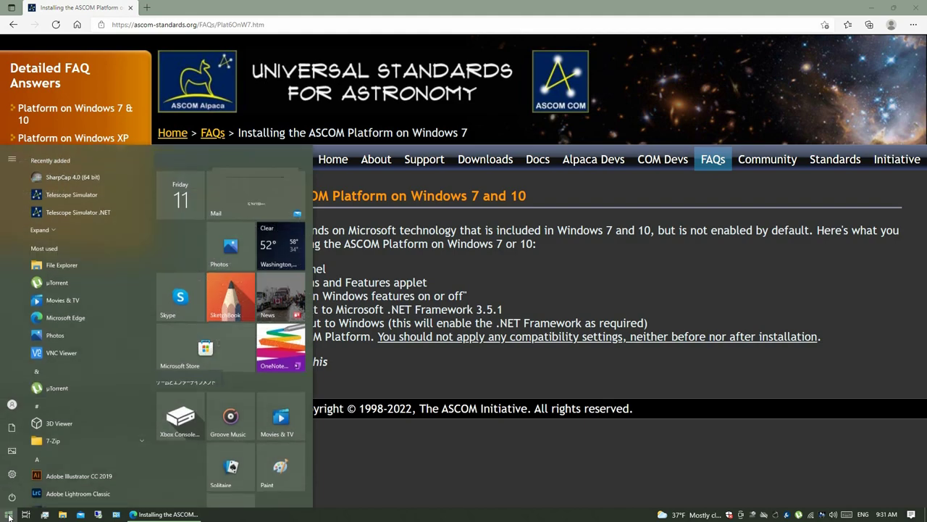
{"action": "left_click", "coordinate": [10, 476]}
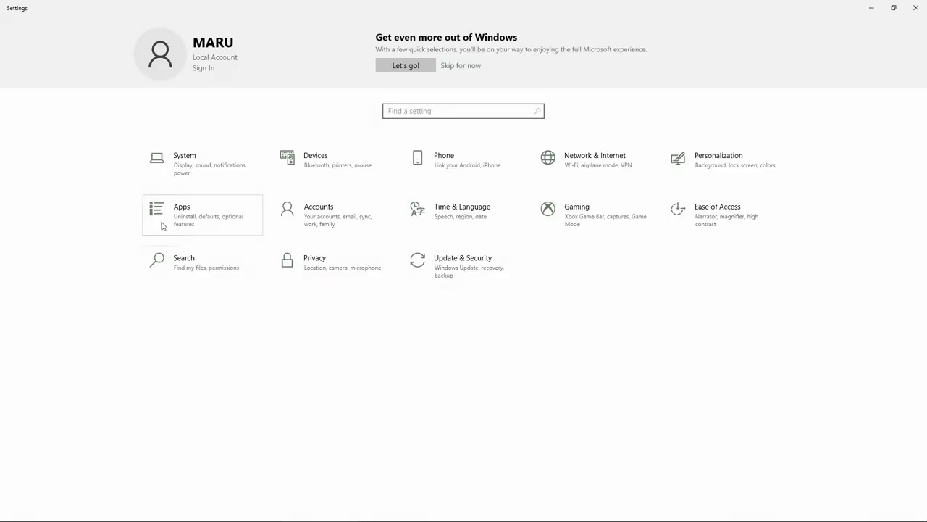
{"action": "left_click", "coordinate": [170, 259]}
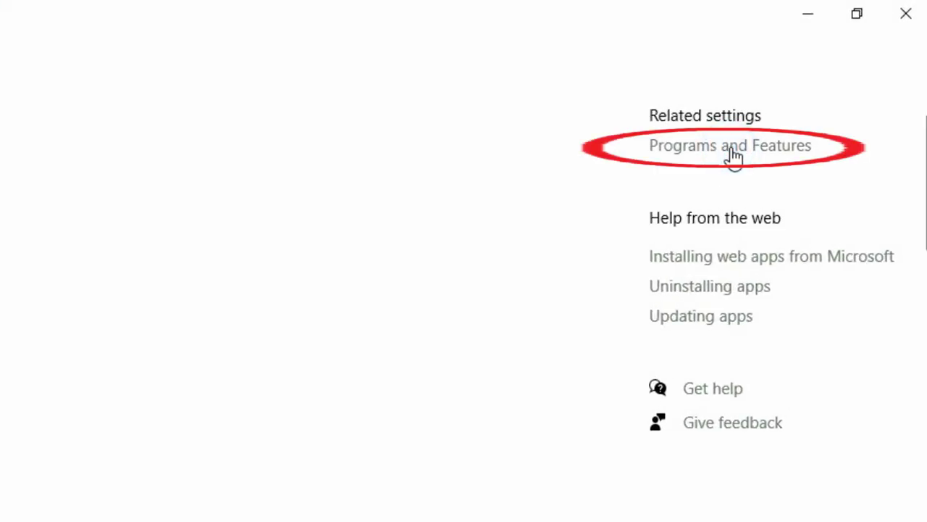
{"action": "left_click", "coordinate": [731, 148]}
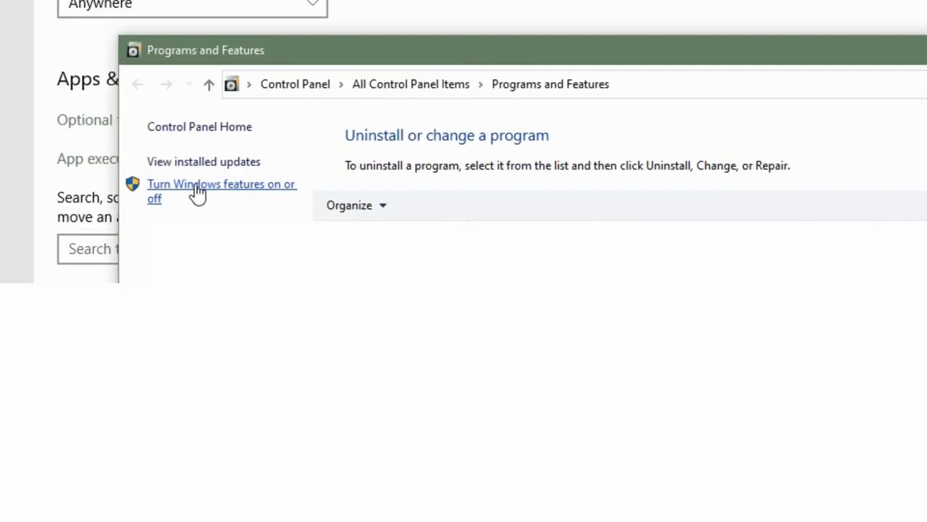
Turn on .NET Framework 3.5 (includes .NET 2.0 and 3.0) in Windows Features and confirm
{"action": "left_click", "coordinate": [197, 189]}
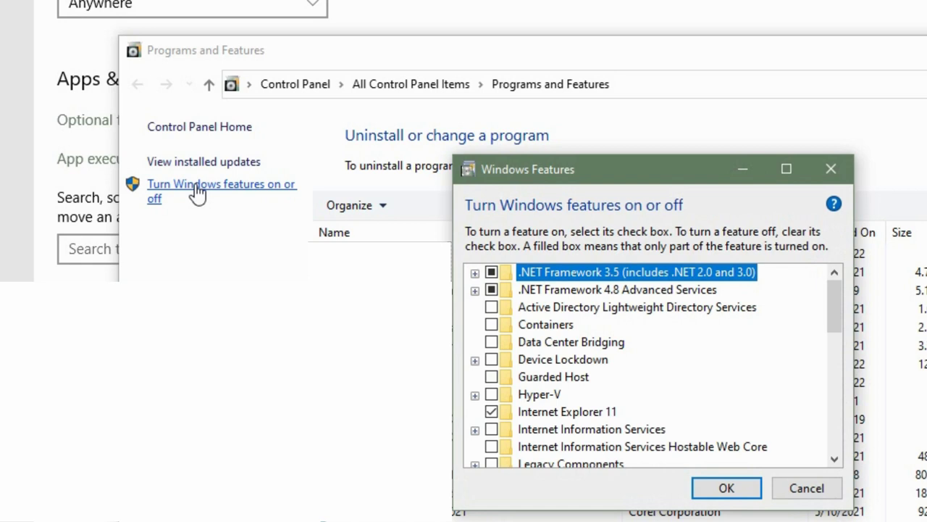
{"action": "left_click", "coordinate": [492, 272]}
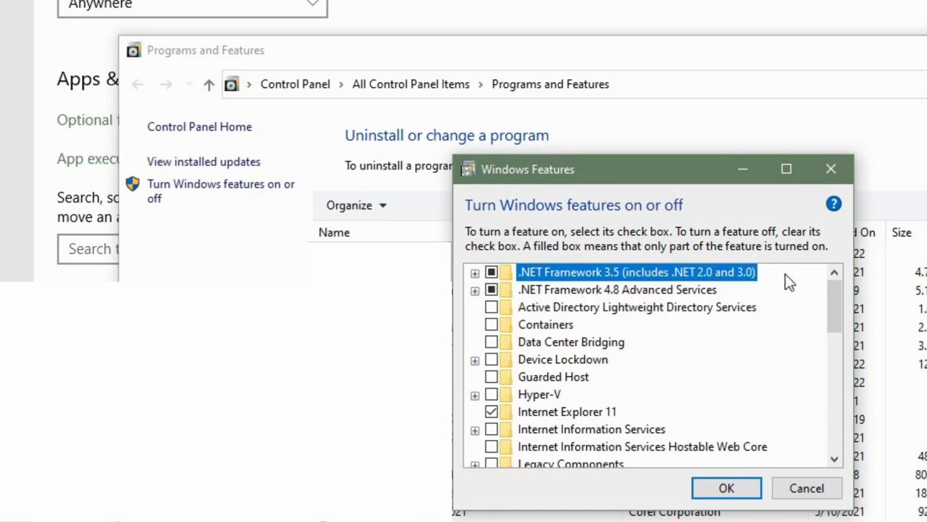
{"action": "left_click", "coordinate": [727, 489]}
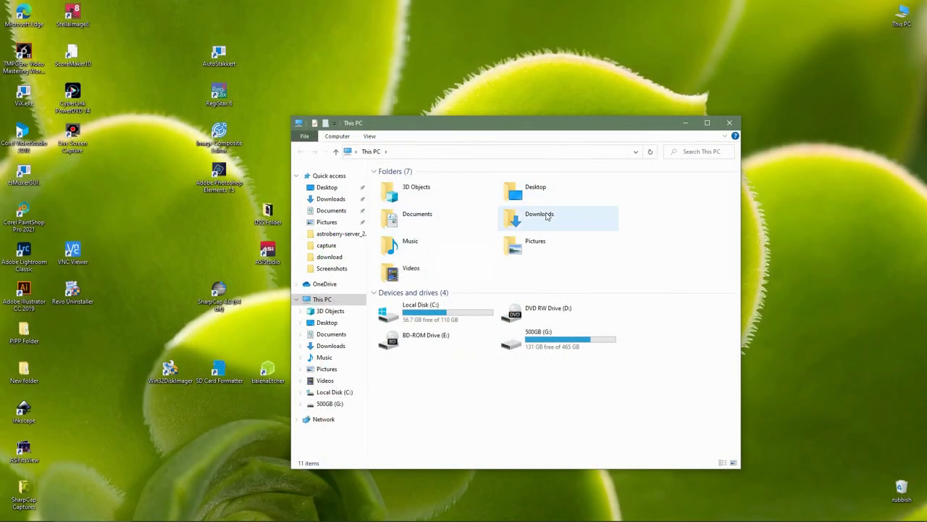
Run ASCOMPlatform66.exe from the Downloads folder as administrator and proceed with the Modify The Ascom Platform operation
{"action": "left_click", "coordinate": [545, 215]}
{"action": "double_click", "coordinate": [546, 216]}
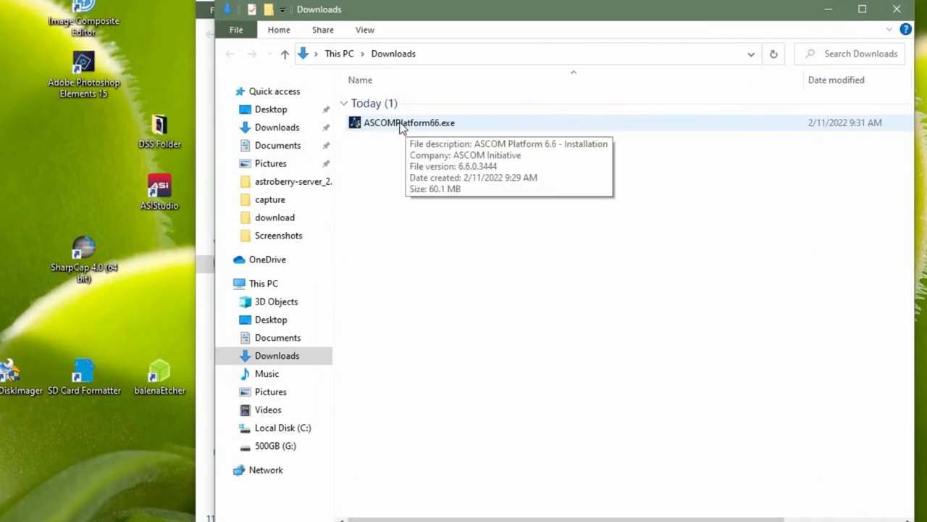
{"action": "left_click", "coordinate": [402, 124]}
{"action": "right_click", "coordinate": [400, 123]}
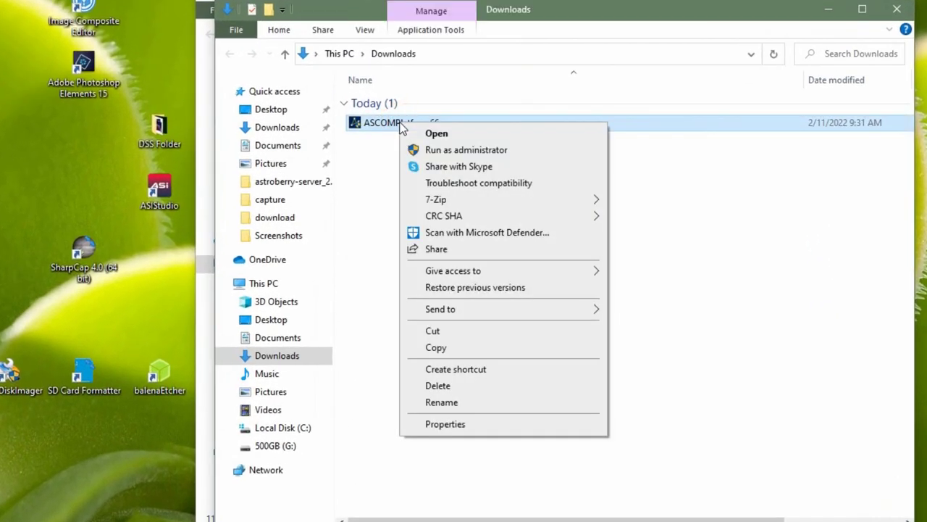
{"action": "left_click", "coordinate": [450, 151]}
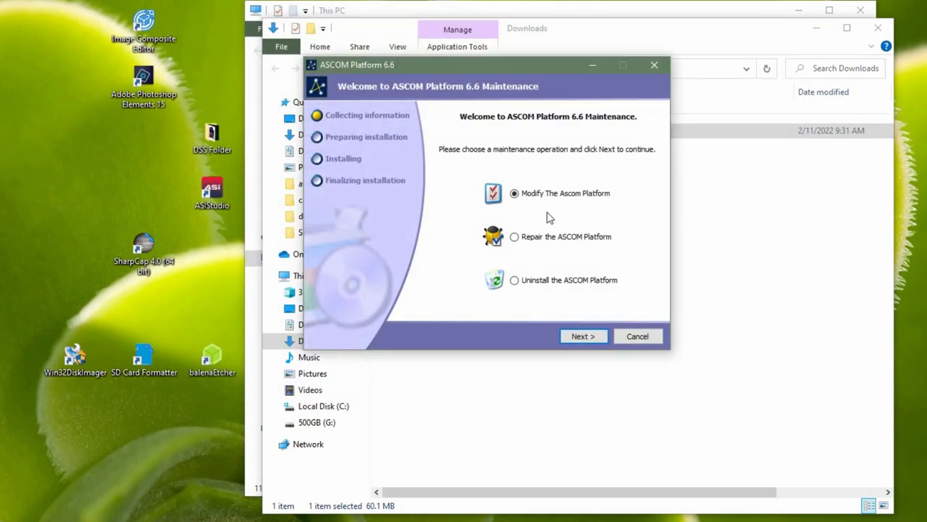
{"action": "left_click", "coordinate": [583, 336]}
{"action": "left_click", "coordinate": [586, 337]}
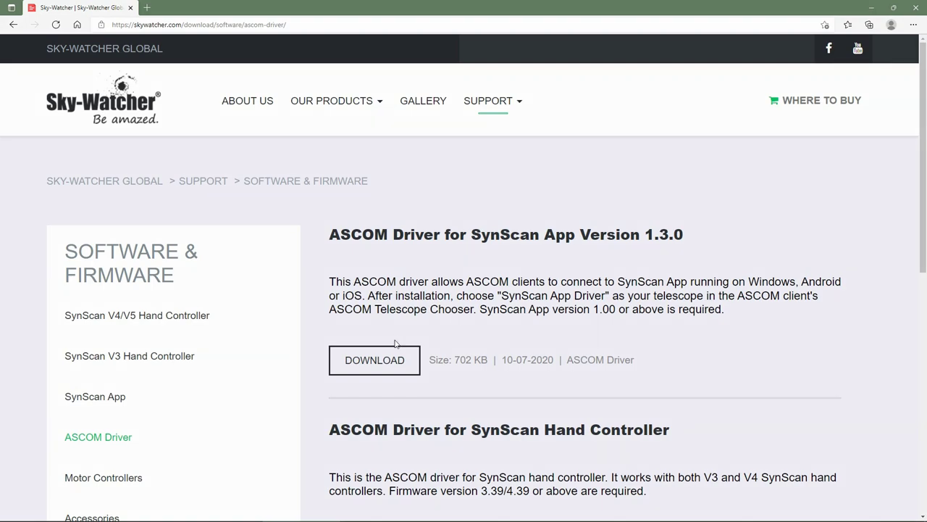
Download the ASCOM Driver for SynScan App Version 1.3.0 and run setup_synscan_app_ascom_driver_130.exe as administrator
{"action": "left_click", "coordinate": [386, 361]}
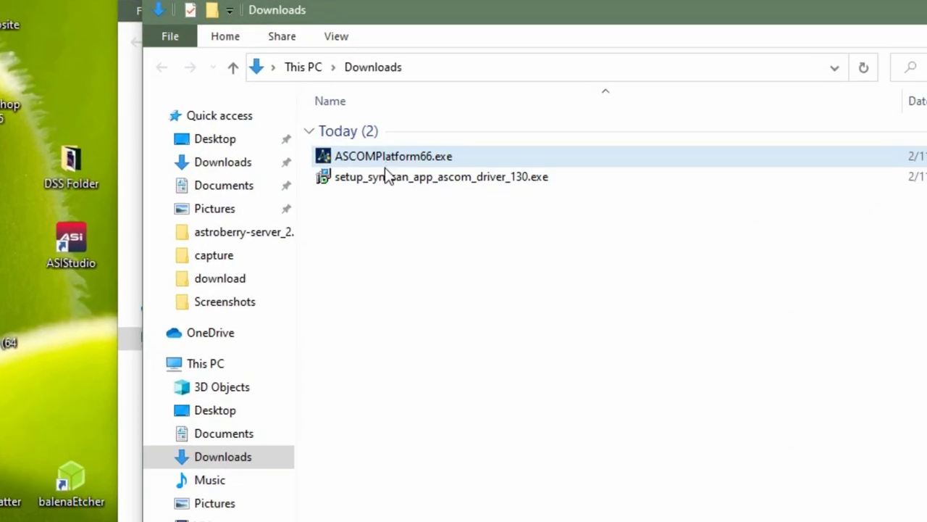
{"action": "double_click", "coordinate": [381, 178]}
{"action": "right_click", "coordinate": [382, 178]}
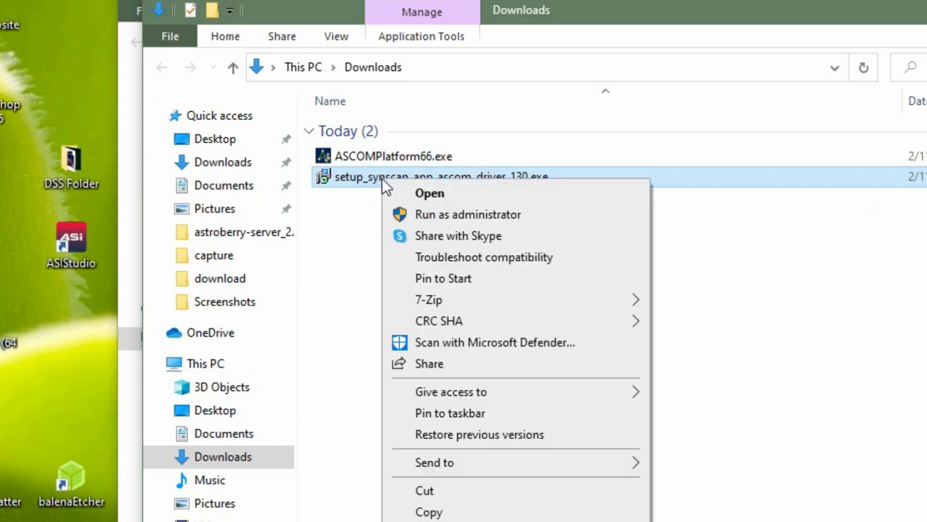
{"action": "left_click", "coordinate": [424, 215]}
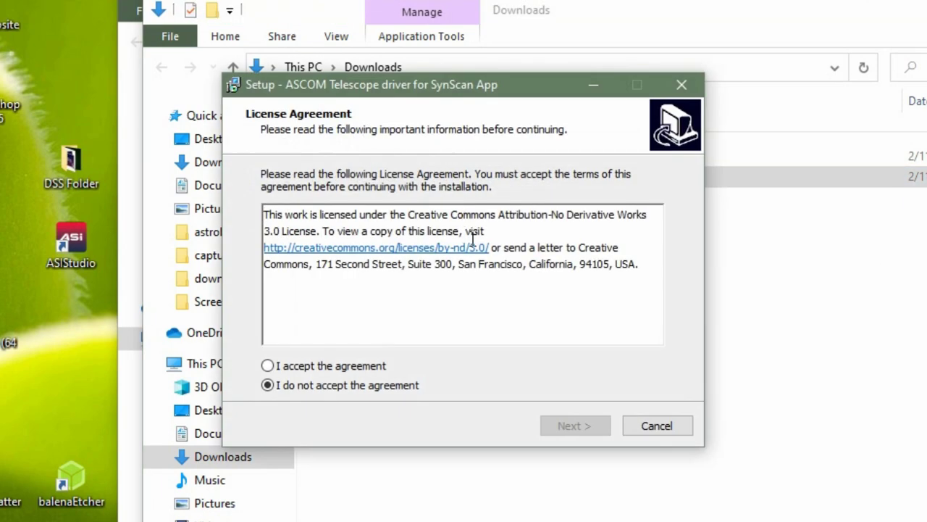
Accept the license and install the ASCOM Telescope driver for SynScan App, finishing setup with View help.html cleared
{"action": "left_click", "coordinate": [267, 366]}
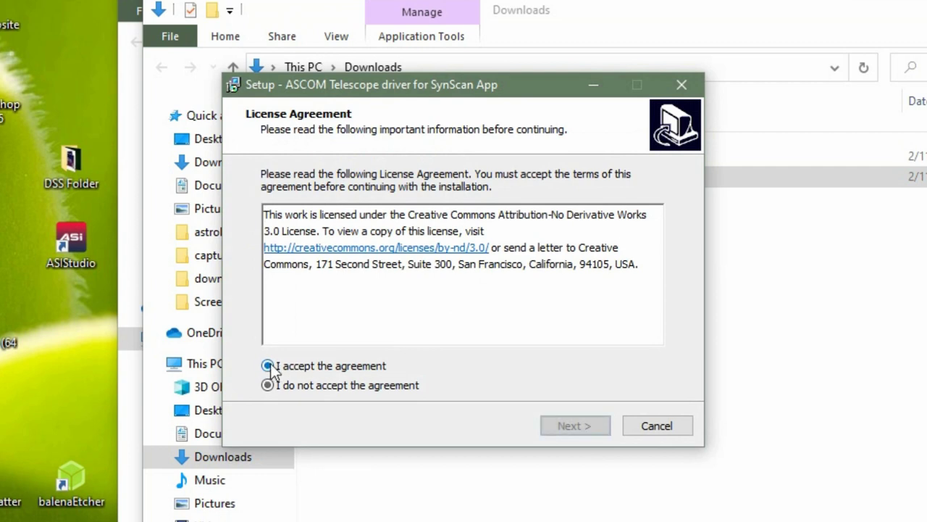
{"action": "left_click", "coordinate": [566, 426]}
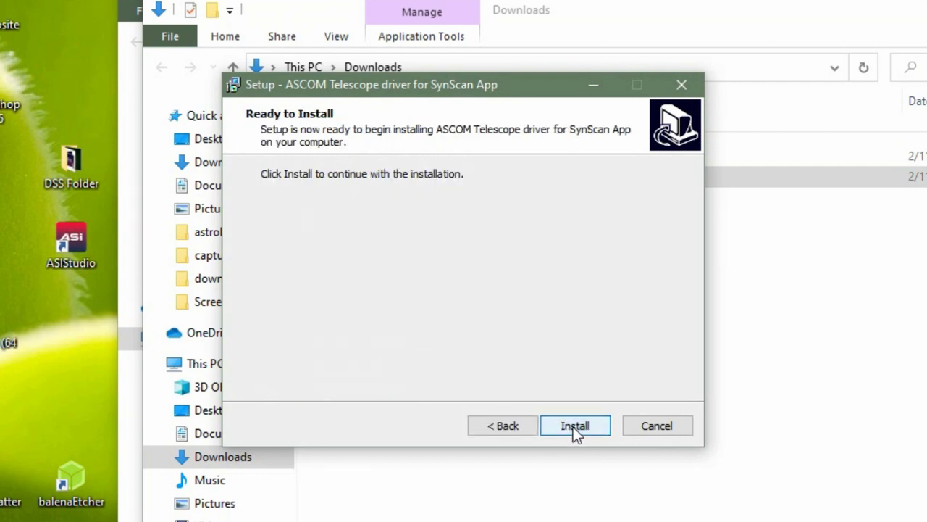
{"action": "left_click", "coordinate": [580, 428]}
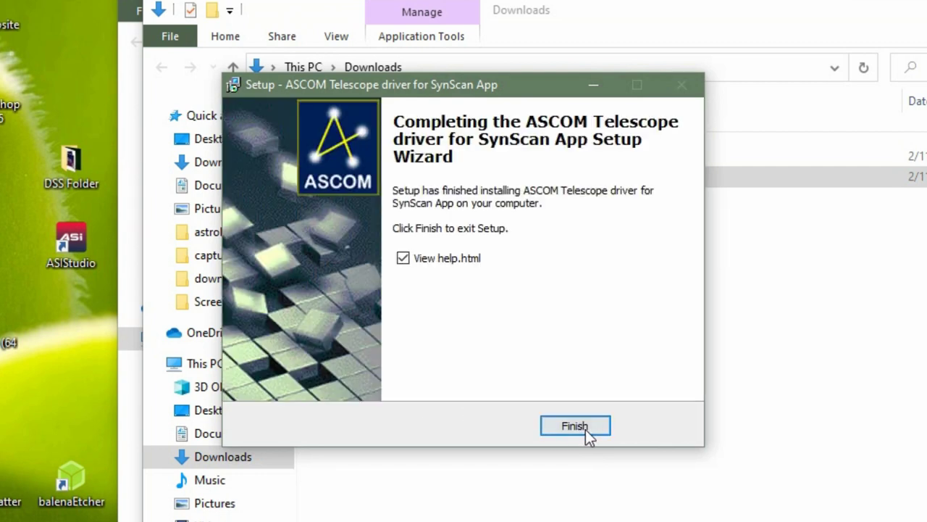
{"action": "key", "text": "Tab"}
{"action": "key", "text": "space"}
{"action": "left_click", "coordinate": [577, 425]}
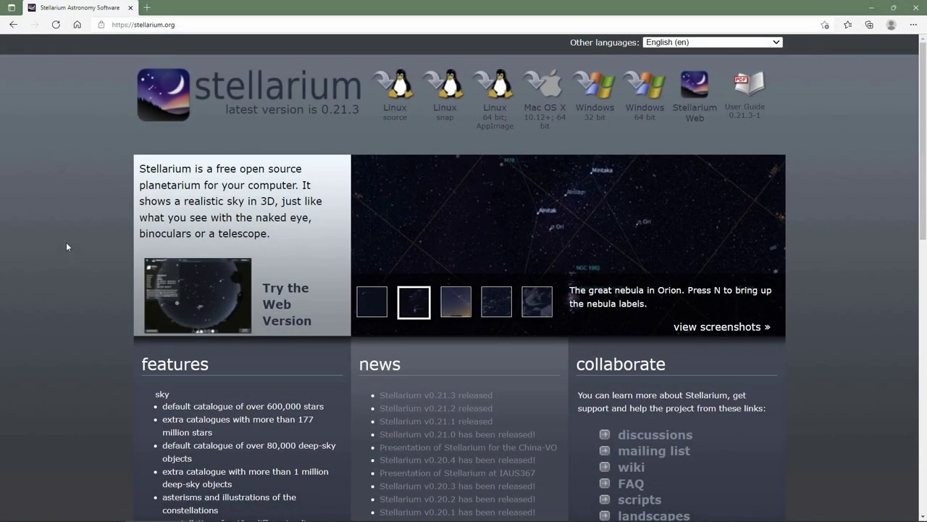
Download the Windows 64 bit version of Stellarium and start its installer with English as the setup language
{"action": "left_click", "coordinate": [645, 88]}
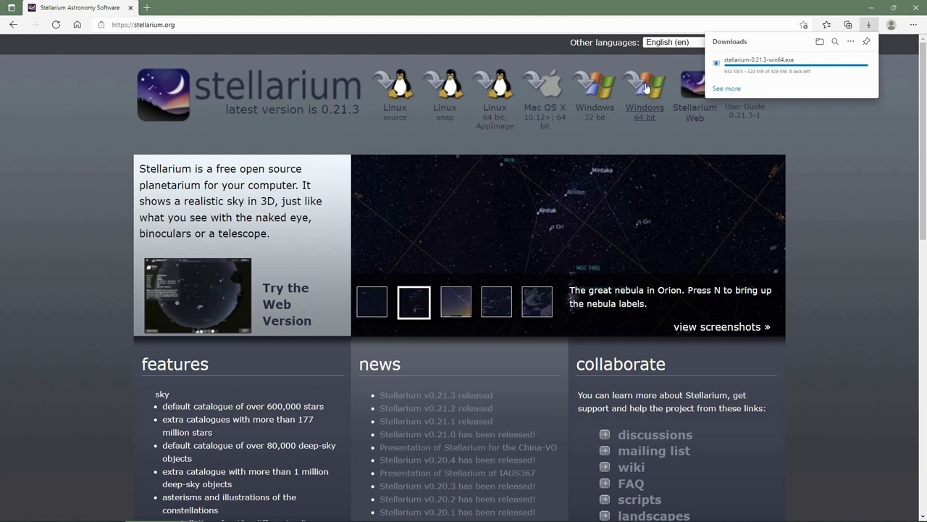
{"action": "left_click", "coordinate": [733, 68]}
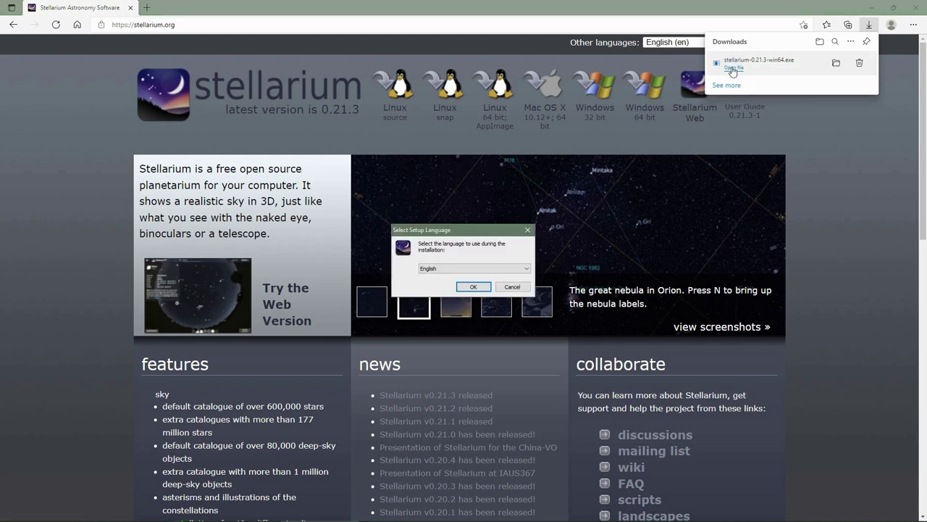
{"action": "left_click", "coordinate": [473, 286]}
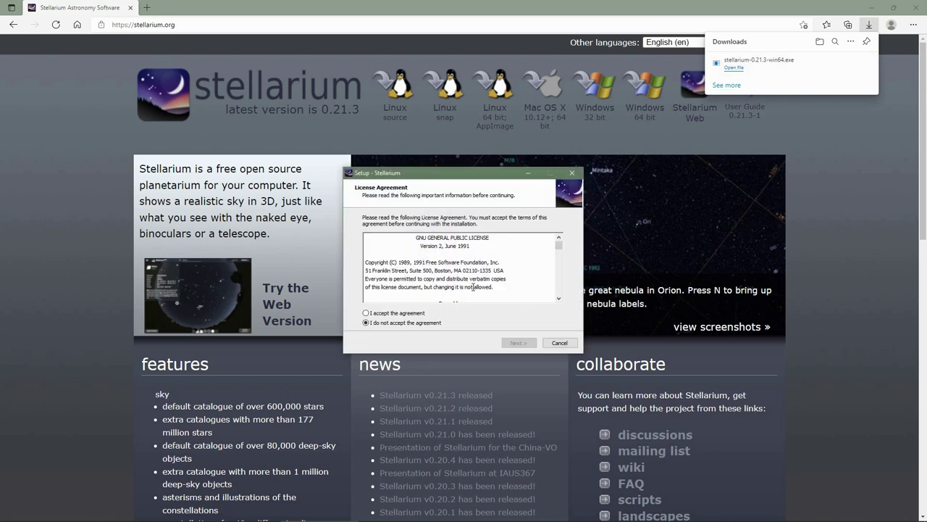
Accept the license, install Stellarium in the default Program Files folder, and finish its setup
{"action": "left_click", "coordinate": [366, 313]}
{"action": "left_click", "coordinate": [518, 344]}
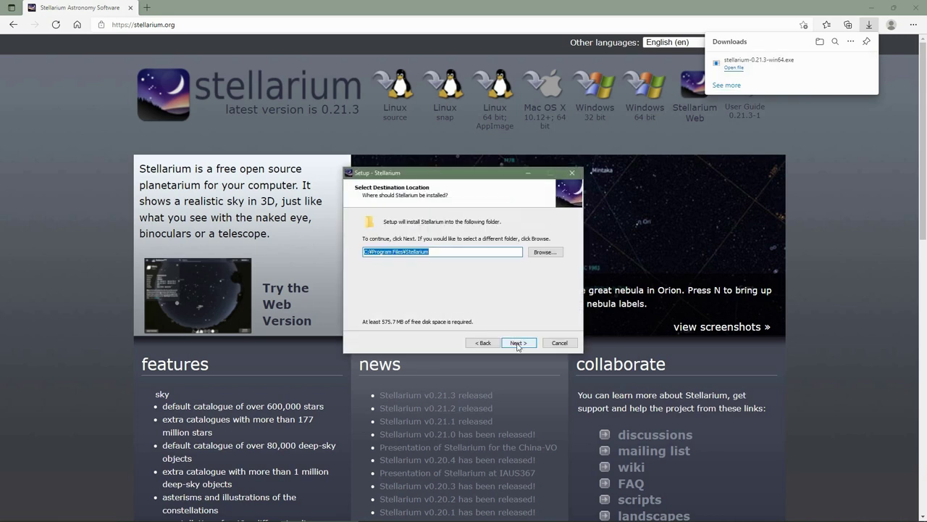
{"action": "left_click", "coordinate": [518, 343]}
{"action": "left_click", "coordinate": [518, 344]}
{"action": "left_click", "coordinate": [518, 343]}
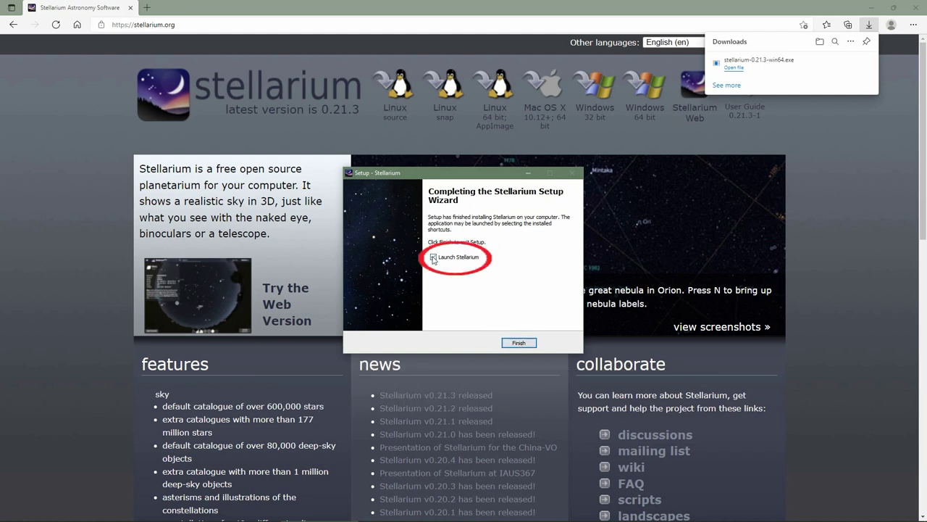
{"action": "left_click", "coordinate": [519, 343]}
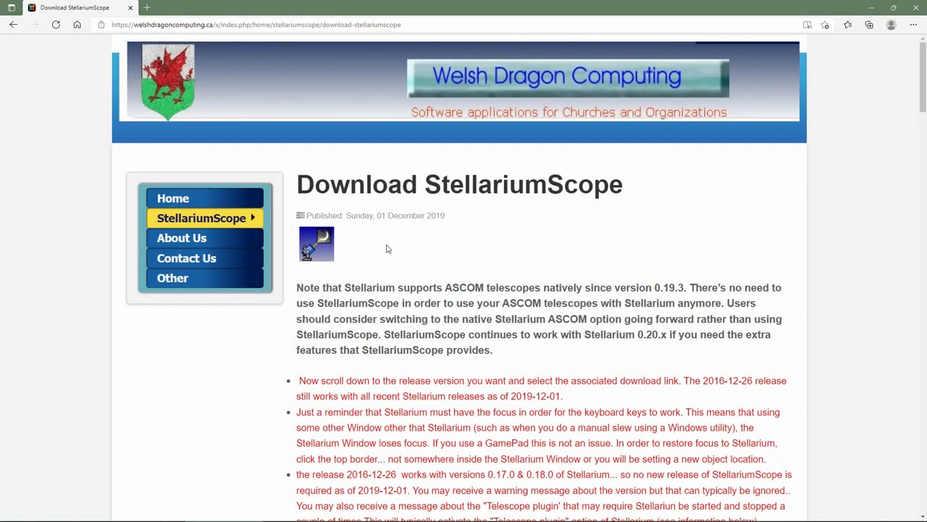
Download Setup_StellariumScope 2016.12.26.exe from the Release 2016-12-26 (beta) section and open the installer
{"action": "scroll", "coordinate": [387, 248], "scroll_direction": "down", "scroll_amount": 4}
{"action": "scroll", "coordinate": [387, 243], "scroll_direction": "down", "scroll_amount": 2}
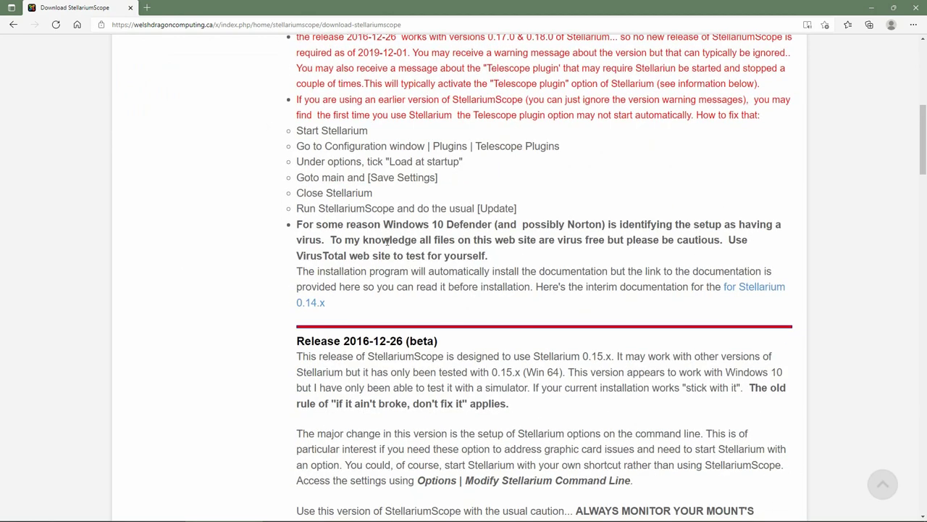
{"action": "scroll", "coordinate": [387, 243], "scroll_direction": "down", "scroll_amount": 3}
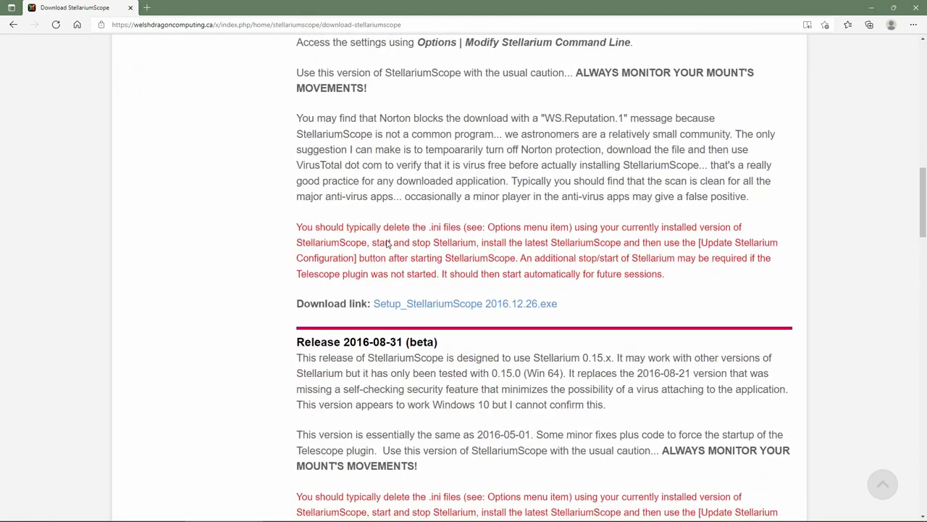
{"action": "scroll", "coordinate": [386, 241], "scroll_direction": "down", "scroll_amount": 1}
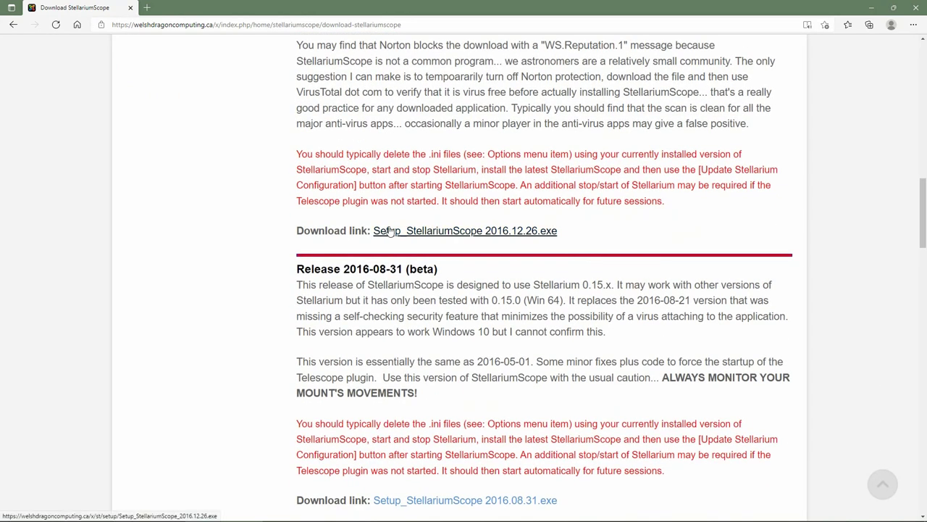
{"action": "left_click", "coordinate": [452, 230]}
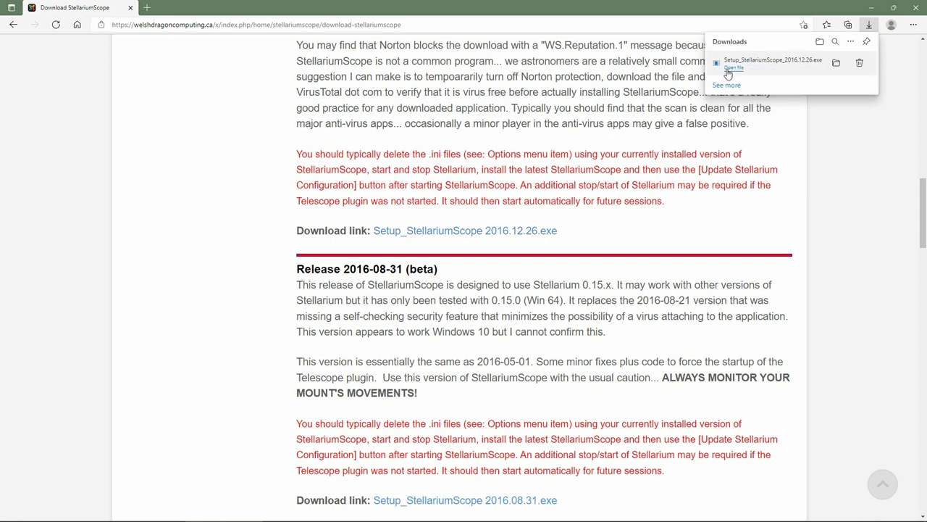
{"action": "left_click", "coordinate": [732, 67]}
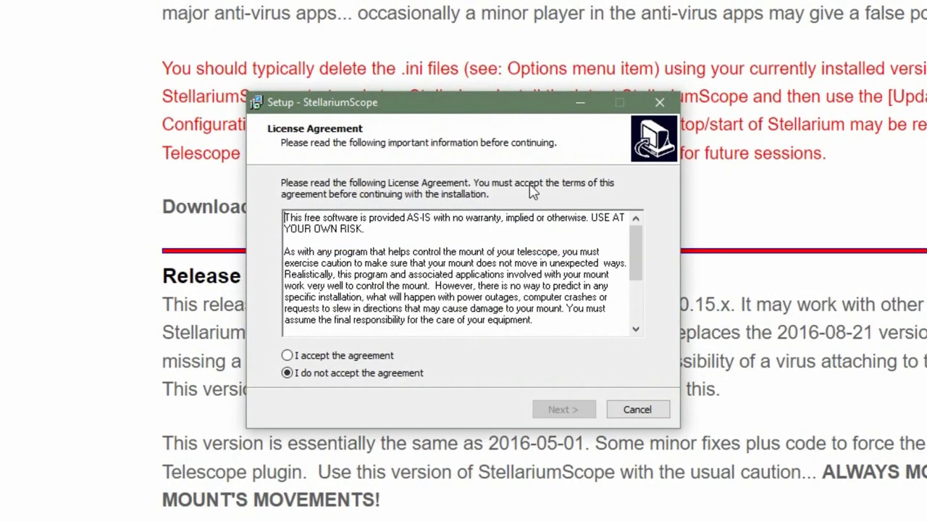
Accept the license, install StellariumScope in c:\StellariumScope with a desktop shortcut, and finish setup without launching it
{"action": "left_click", "coordinate": [288, 354]}
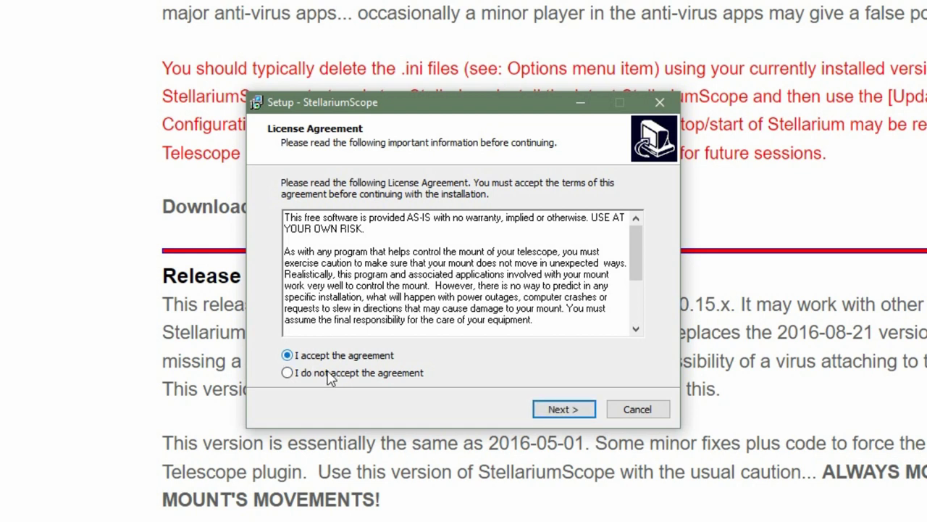
{"action": "left_click", "coordinate": [559, 413]}
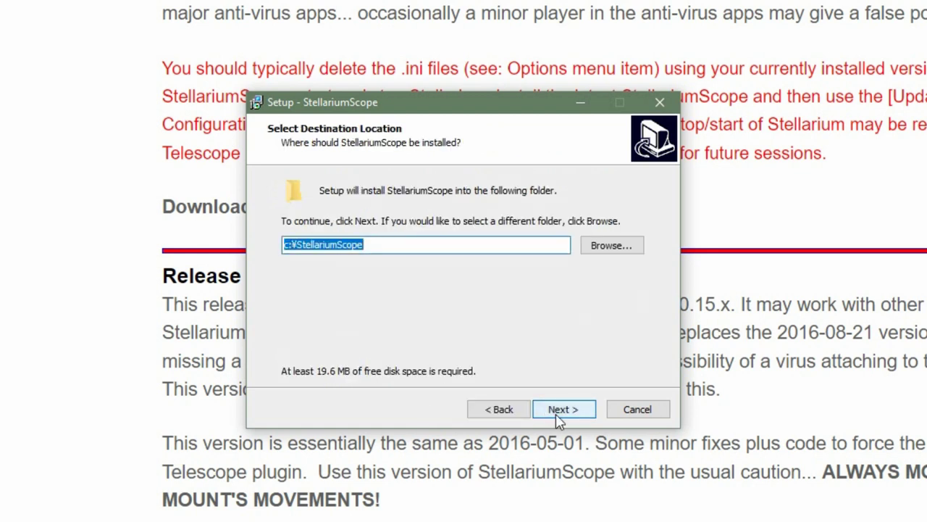
{"action": "left_click", "coordinate": [557, 410]}
{"action": "left_click", "coordinate": [559, 410]}
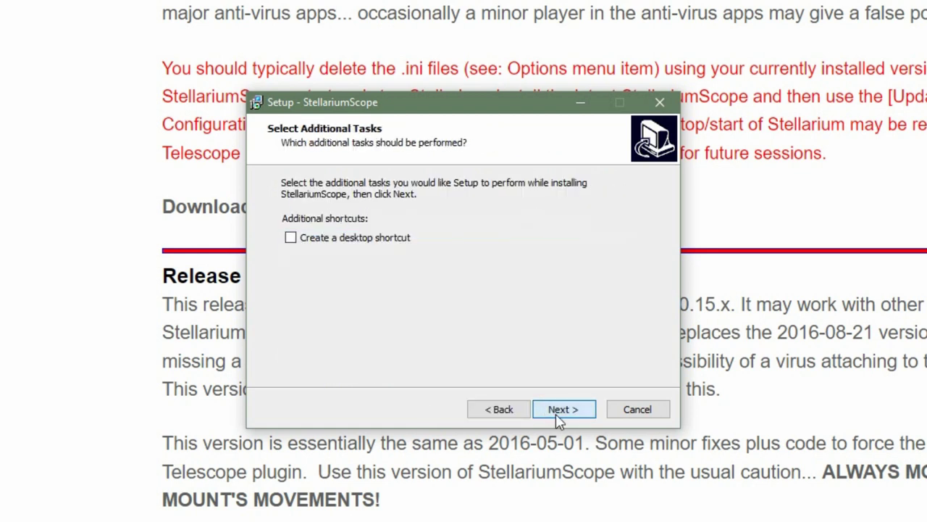
{"action": "left_click", "coordinate": [291, 237]}
{"action": "left_click", "coordinate": [572, 417]}
{"action": "left_click", "coordinate": [571, 415]}
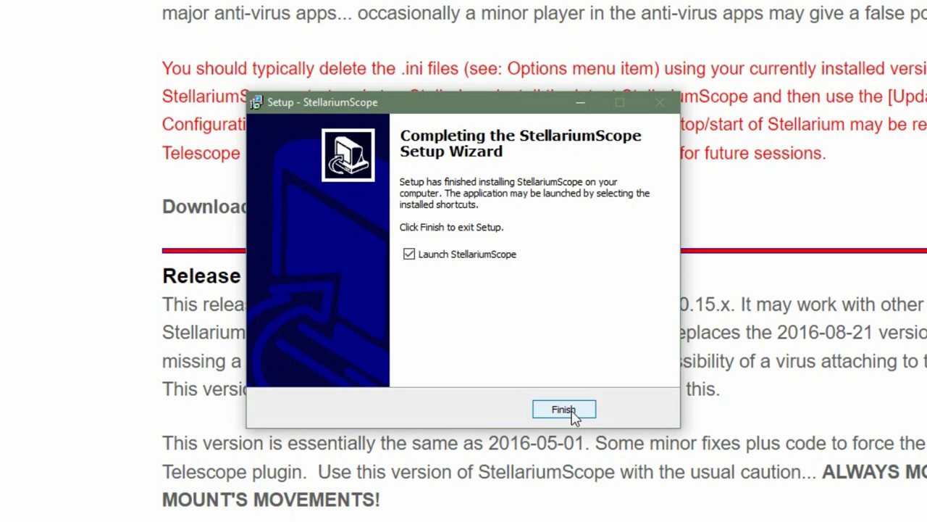
{"action": "left_click", "coordinate": [409, 258]}
{"action": "left_click", "coordinate": [558, 411]}
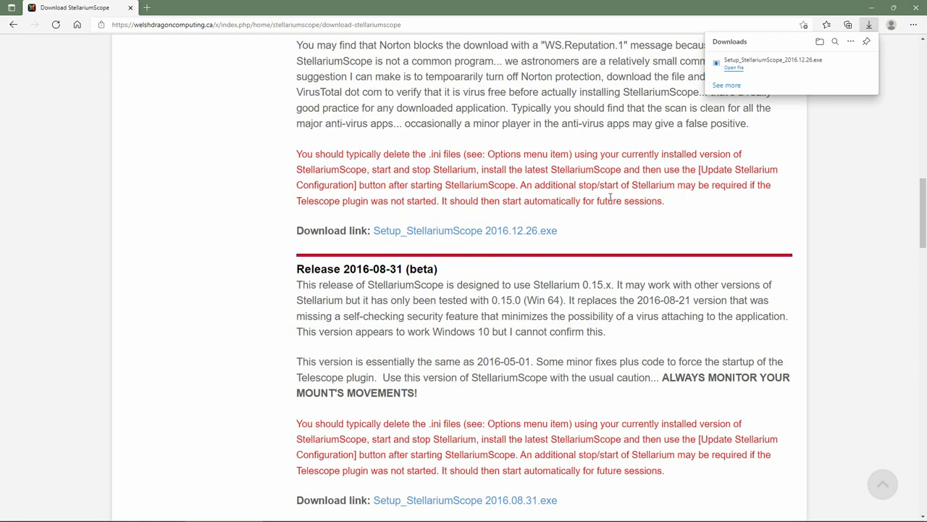
{"action": "scroll", "coordinate": [634, 197], "scroll_direction": "up", "scroll_amount": 15}
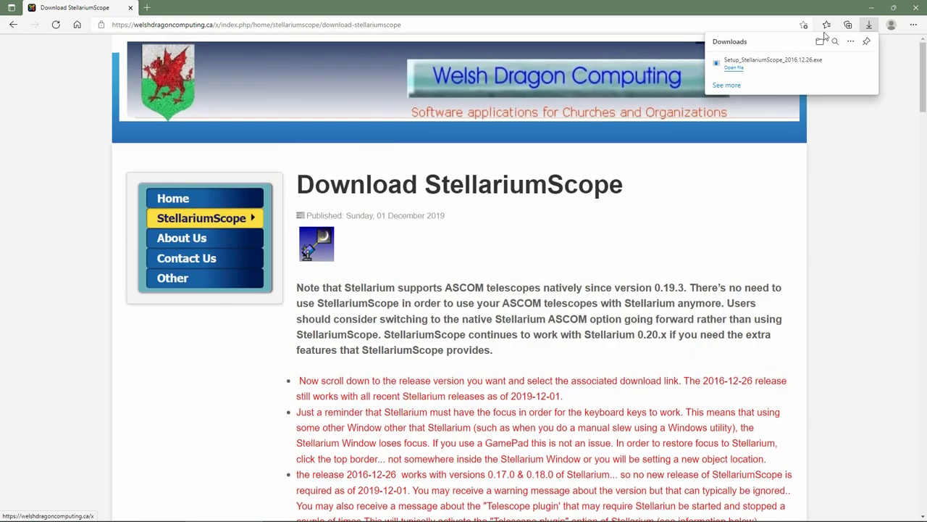
{"action": "left_click", "coordinate": [666, 26]}
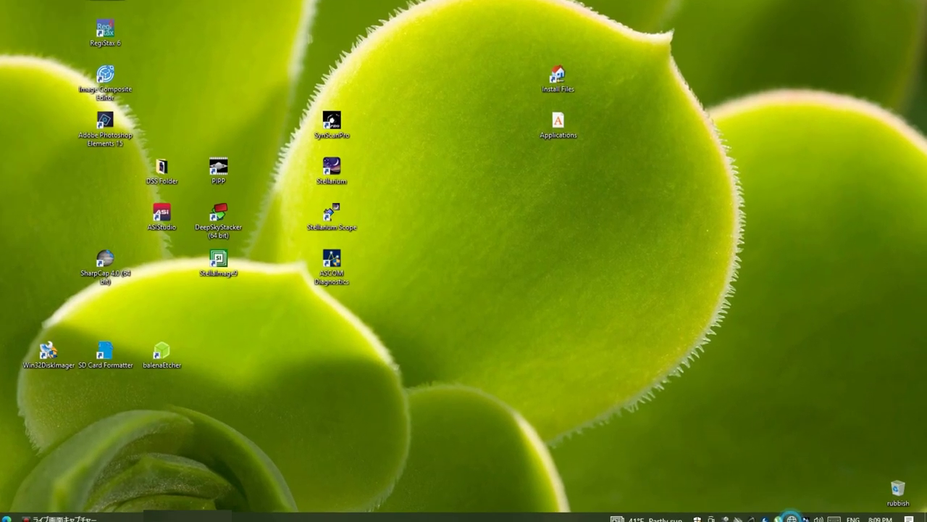
Check the computer's Wi-Fi connection to the SynScan_5d8d network and launch SynScanPro
{"action": "left_click", "coordinate": [833, 511]}
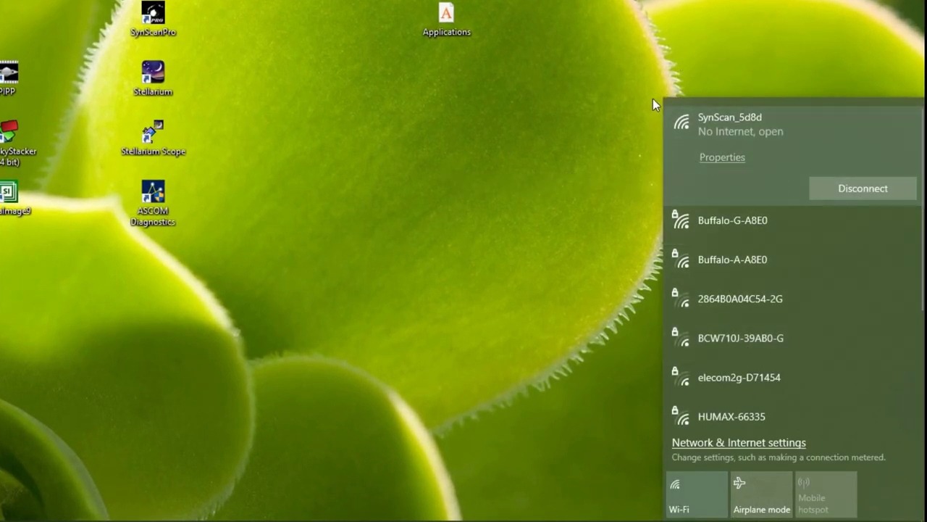
{"action": "left_click", "coordinate": [592, 128]}
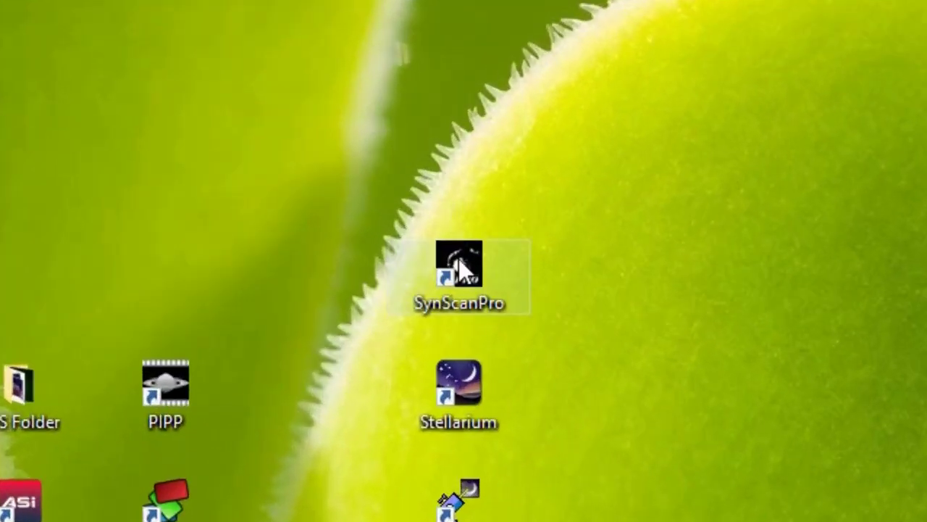
{"action": "double_click", "coordinate": [458, 259]}
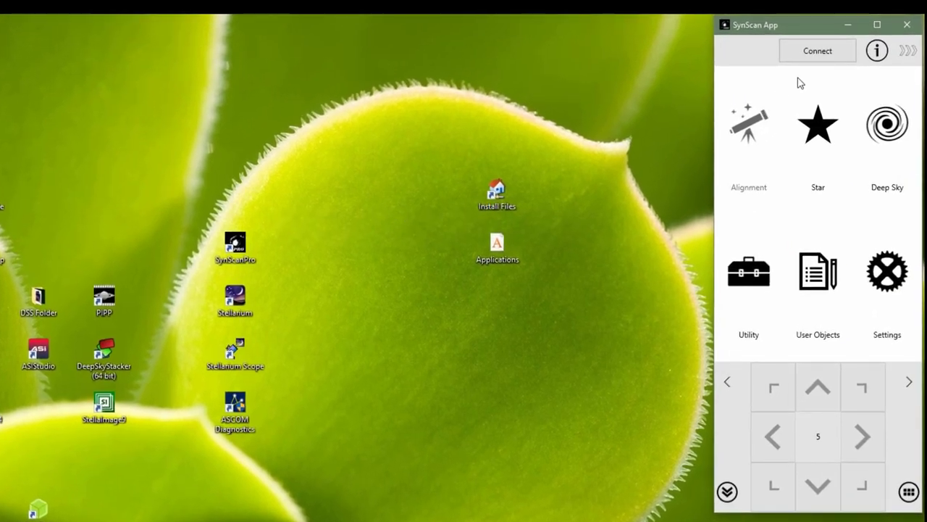
Enter the observing site's latitude and longitude degrees in the SynScan location settings, with the longitude set to east
{"action": "left_click", "coordinate": [888, 281]}
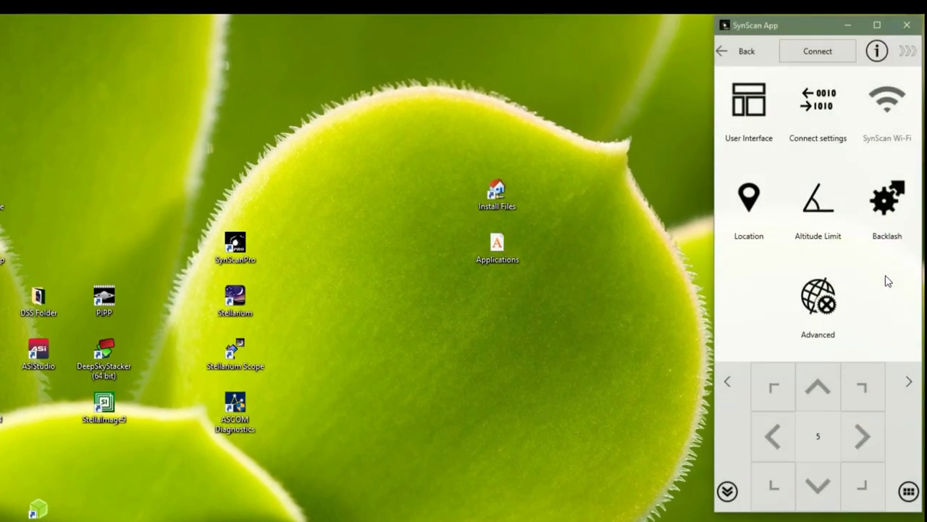
{"action": "left_click", "coordinate": [749, 197]}
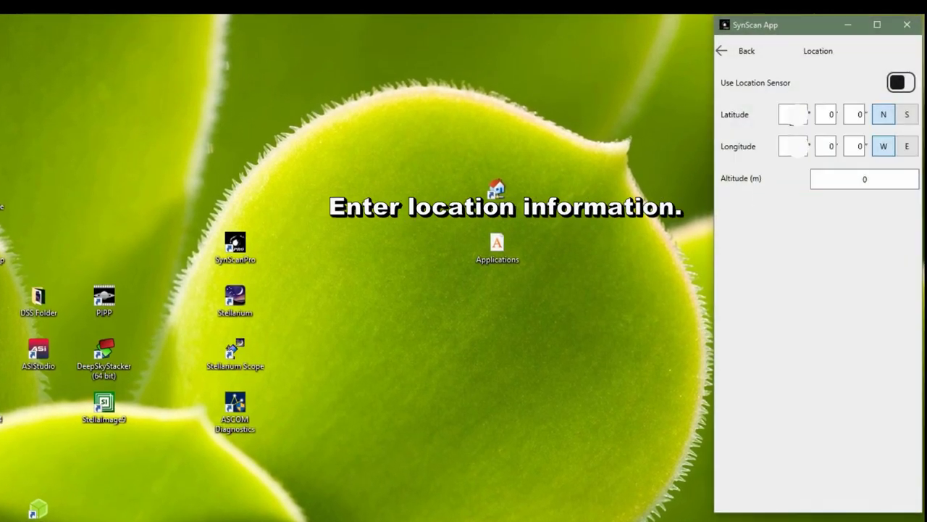
{"action": "left_click", "coordinate": [793, 115]}
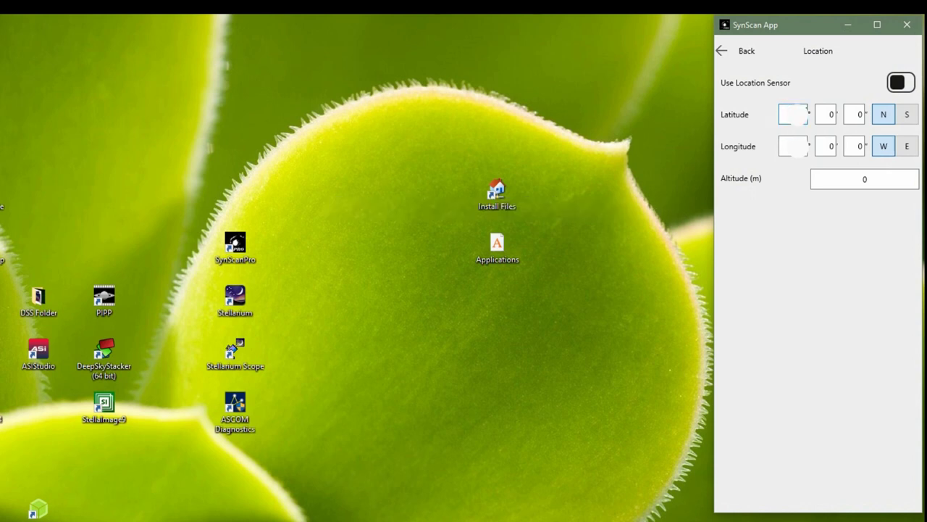
{"action": "left_click", "coordinate": [794, 146]}
{"action": "left_click", "coordinate": [907, 146]}
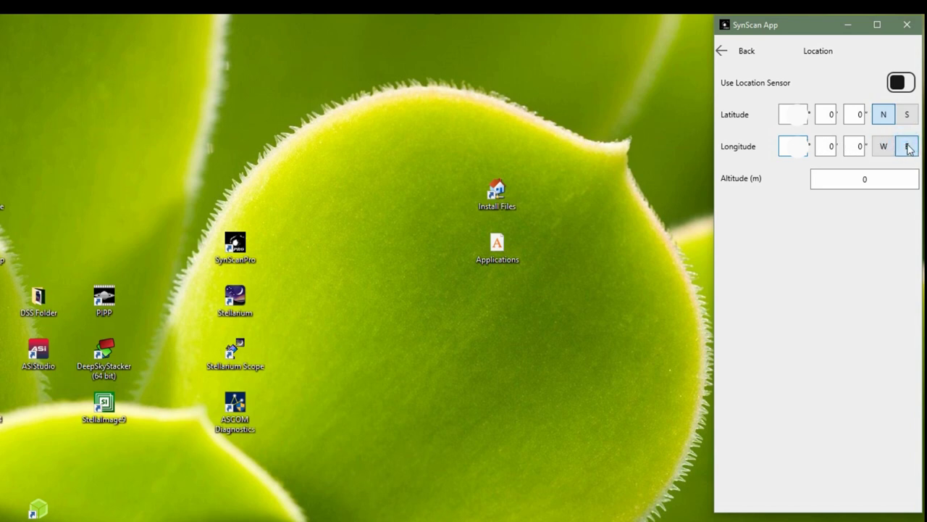
{"action": "left_click", "coordinate": [721, 50]}
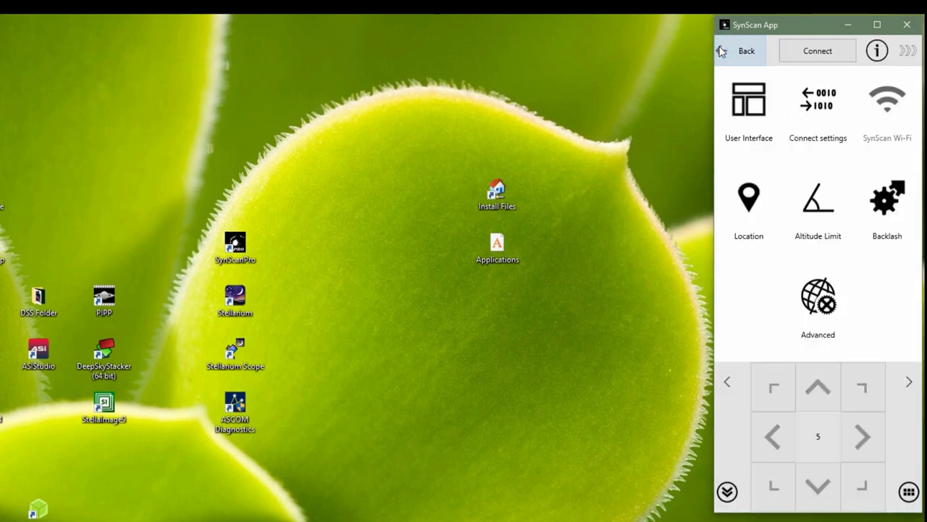
{"action": "left_click", "coordinate": [724, 52]}
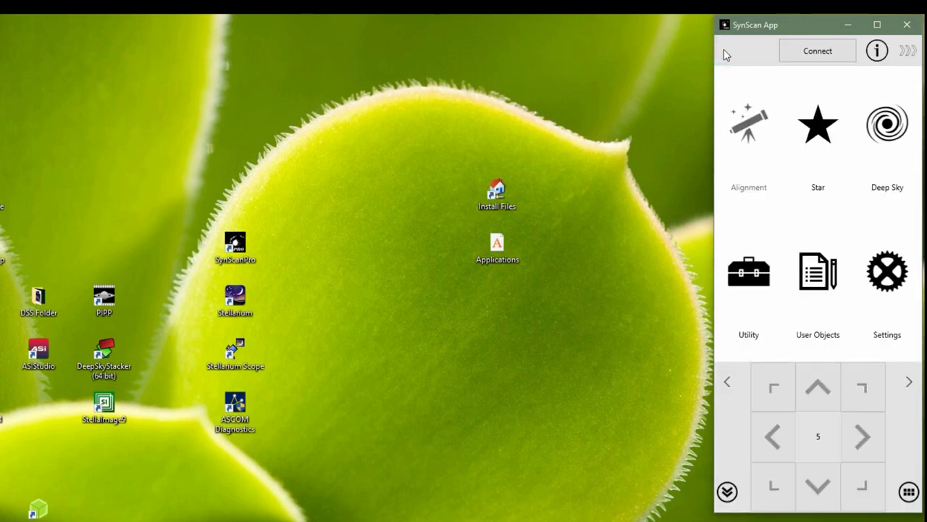
Connect the SynScan App to the mount at 192.168.4.1 in Equatorial Mode
{"action": "left_click", "coordinate": [813, 50]}
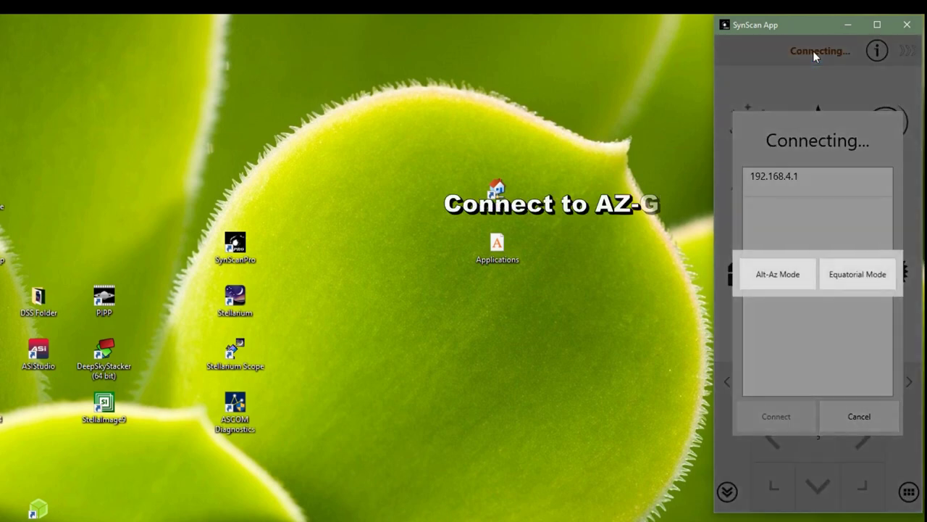
{"action": "left_click", "coordinate": [851, 279]}
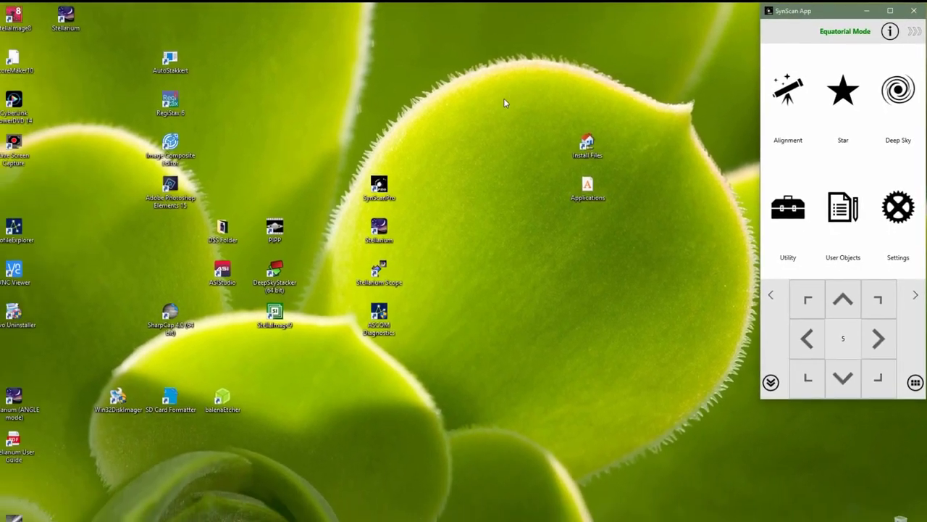
{"action": "left_click", "coordinate": [388, 132]}
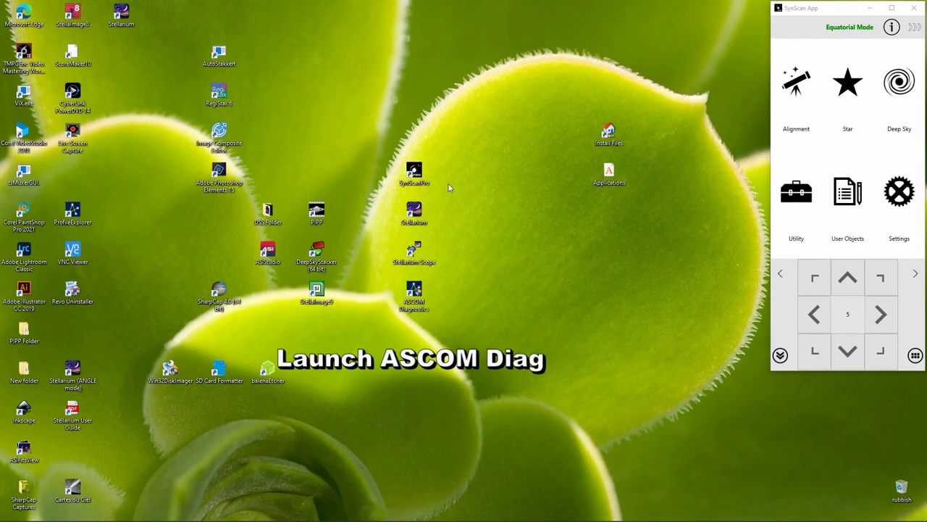
Launch ASCOM Diagnostics and open its standard Choose and Connect to Device tester
{"action": "left_click", "coordinate": [414, 293]}
{"action": "double_click", "coordinate": [458, 263]}
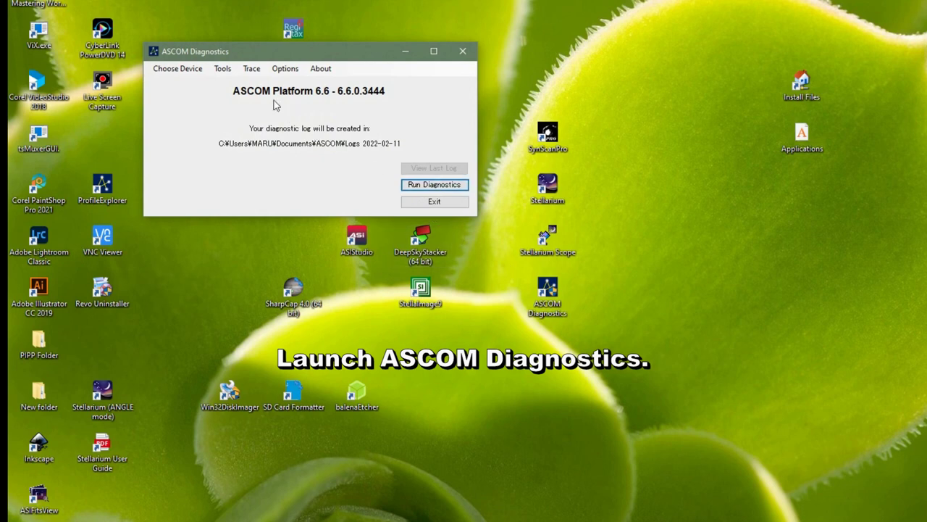
{"action": "left_click", "coordinate": [171, 71]}
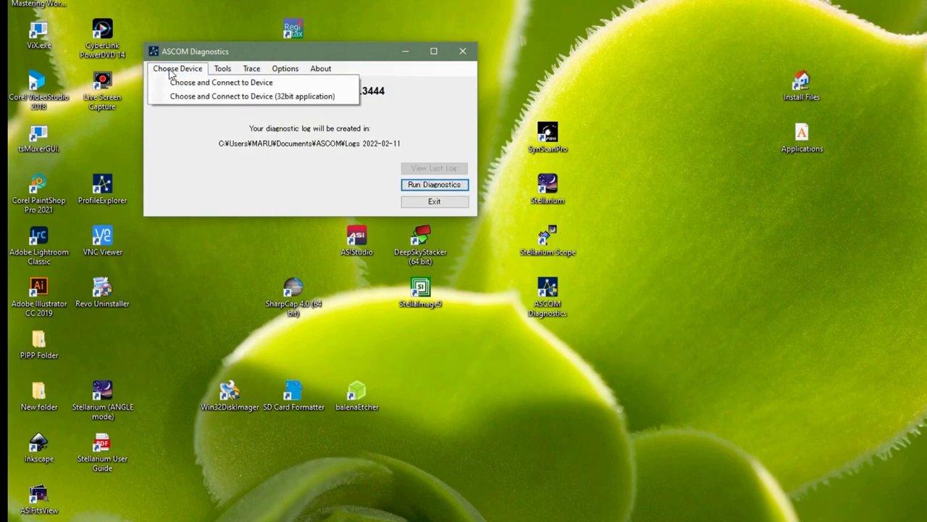
{"action": "left_click", "coordinate": [183, 83]}
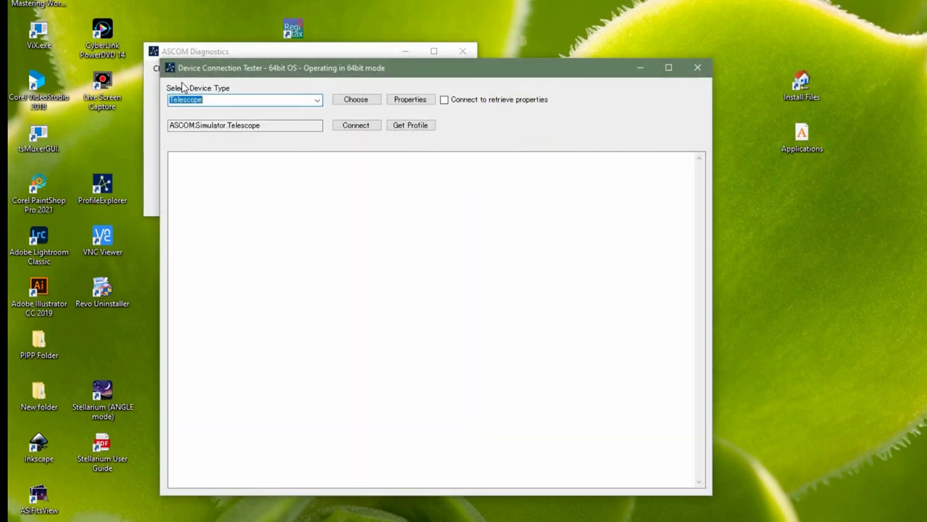
Choose SynScan App Driver as the telescope in the Device Connection Tester and connect to it
{"action": "left_click", "coordinate": [355, 100]}
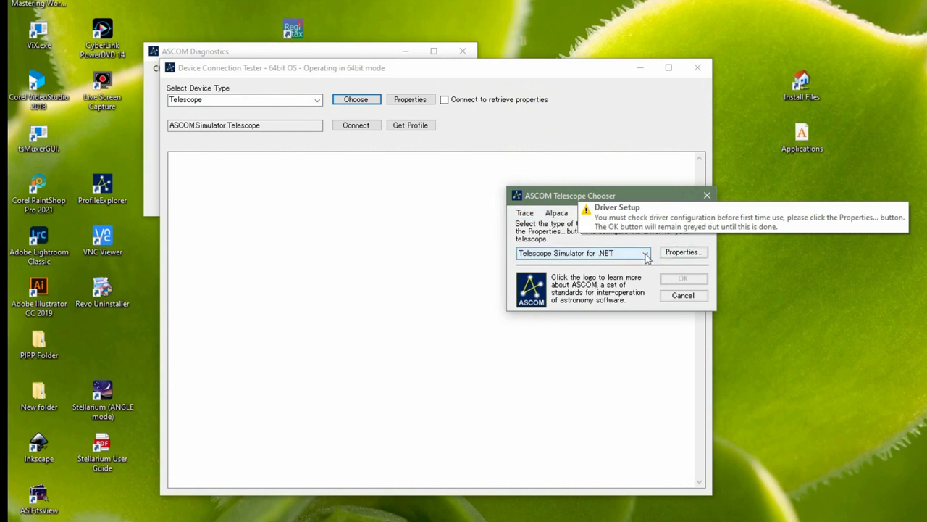
{"action": "left_click", "coordinate": [647, 253]}
{"action": "left_click", "coordinate": [595, 281]}
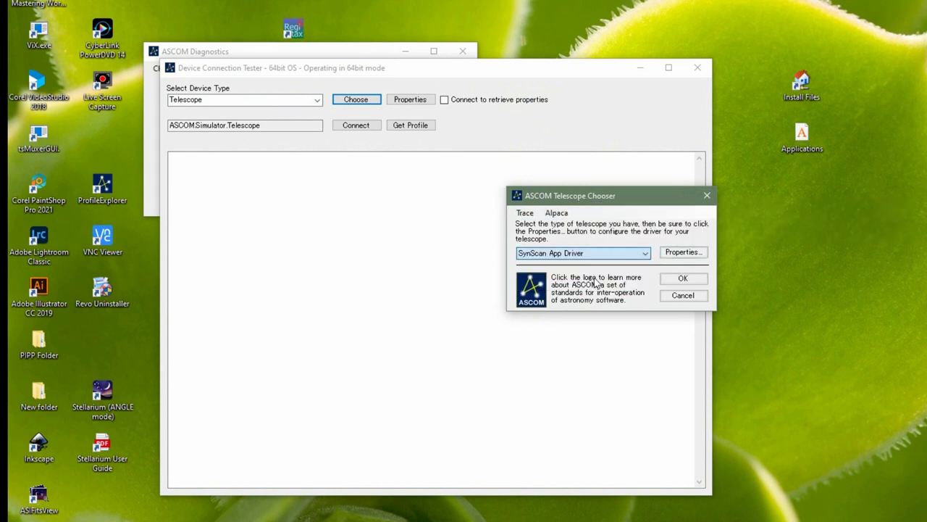
{"action": "left_click", "coordinate": [681, 278]}
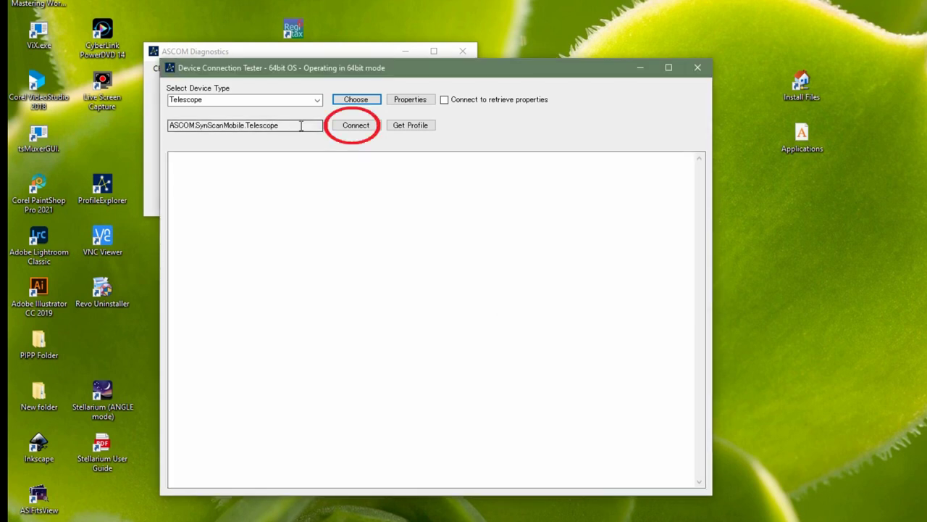
{"action": "left_click", "coordinate": [352, 129]}
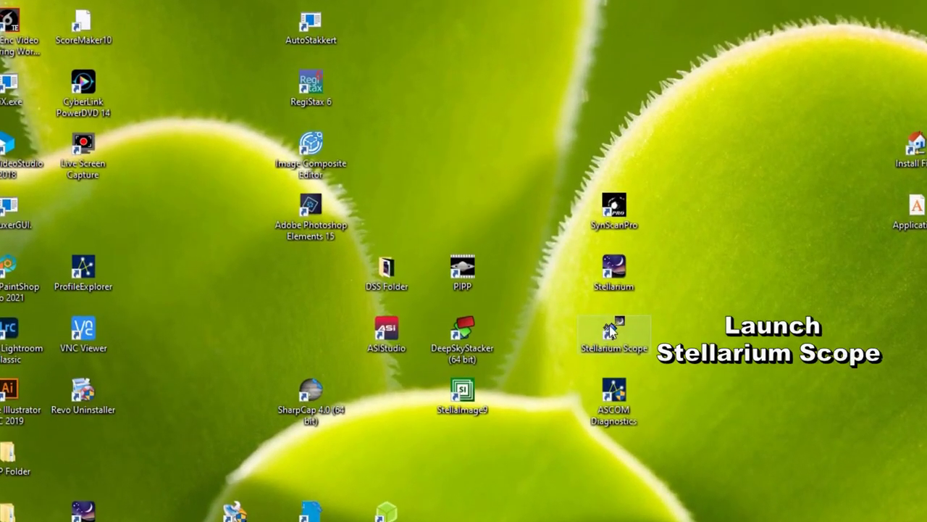
Launch StellariumScope, accept the usage conditions after going through to their end, and continue without shutting the program down
{"action": "double_click", "coordinate": [610, 329]}
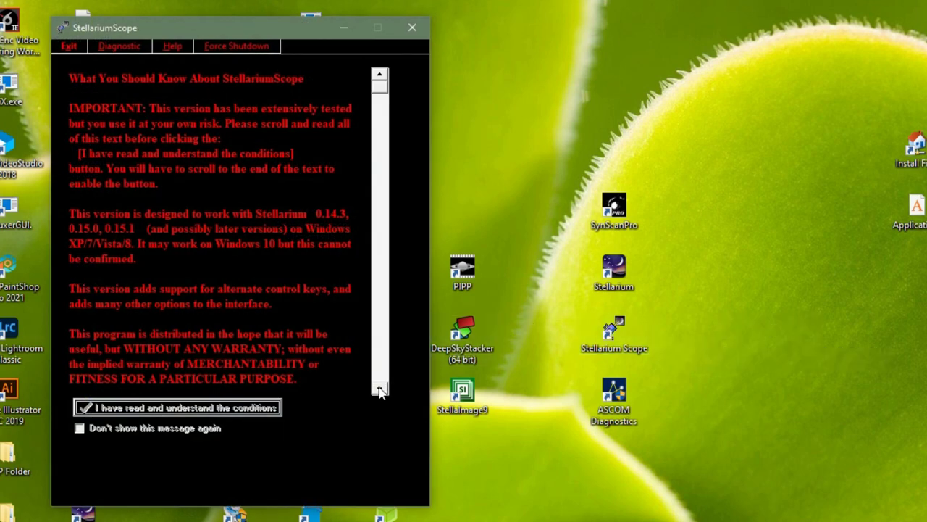
{"action": "left_click_drag", "start_coordinate": [379, 85], "coordinate": [387, 310]}
{"action": "left_click_drag", "start_coordinate": [382, 367], "coordinate": [379, 388]}
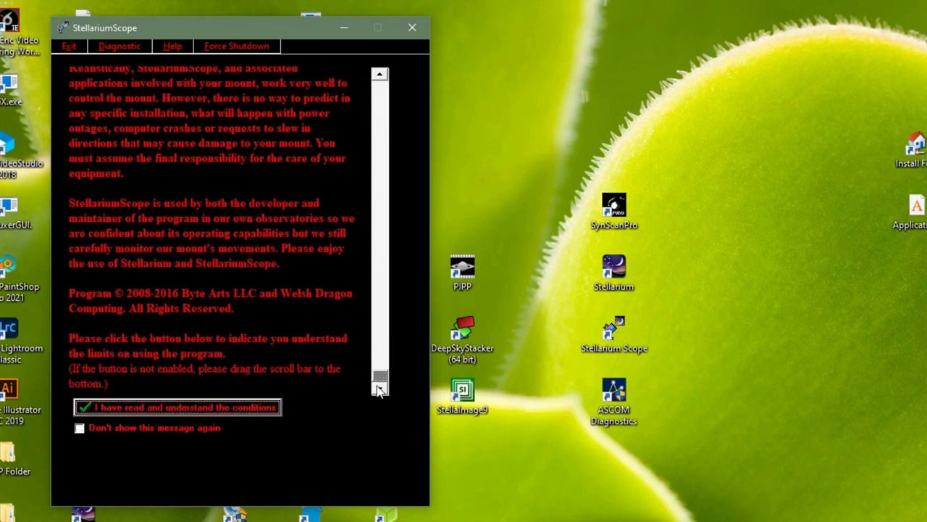
{"action": "left_click", "coordinate": [231, 407]}
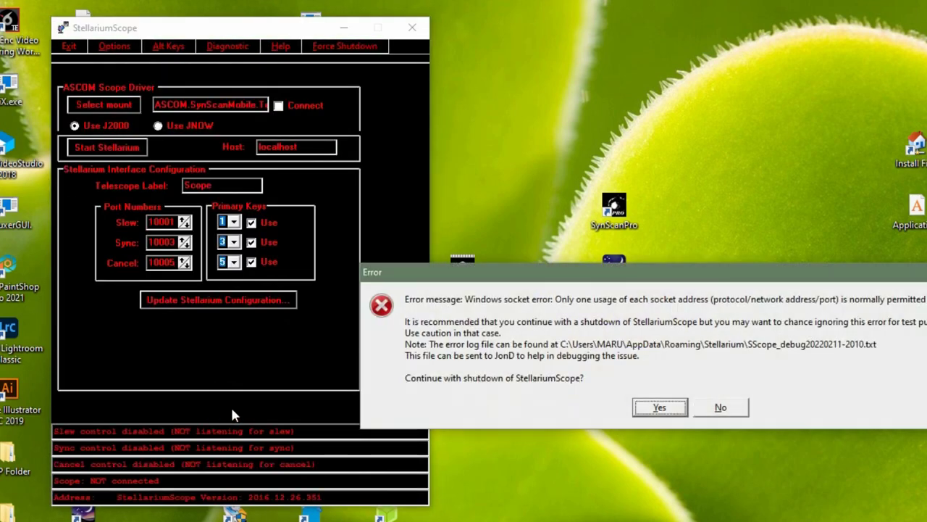
{"action": "left_click", "coordinate": [721, 408]}
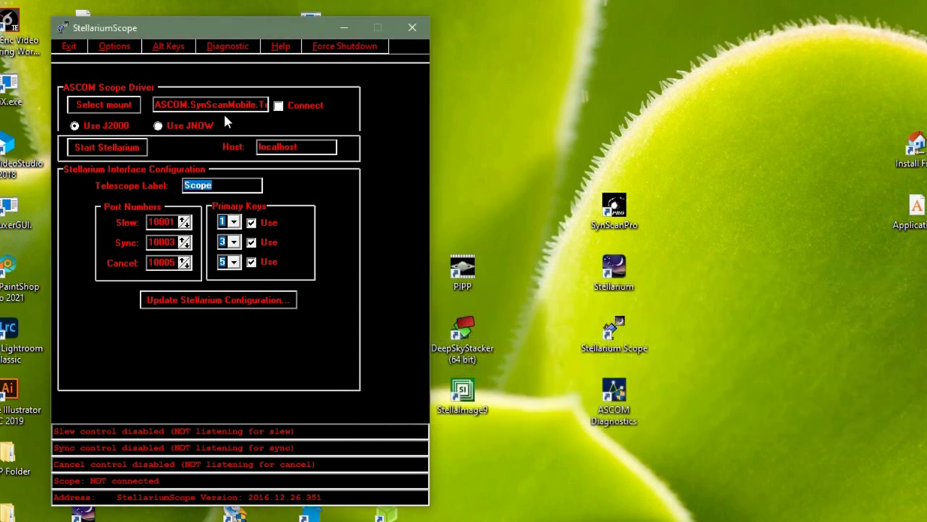
Select SynScan App Driver as the mount in StellariumScope and connect to it
{"action": "left_click", "coordinate": [114, 105]}
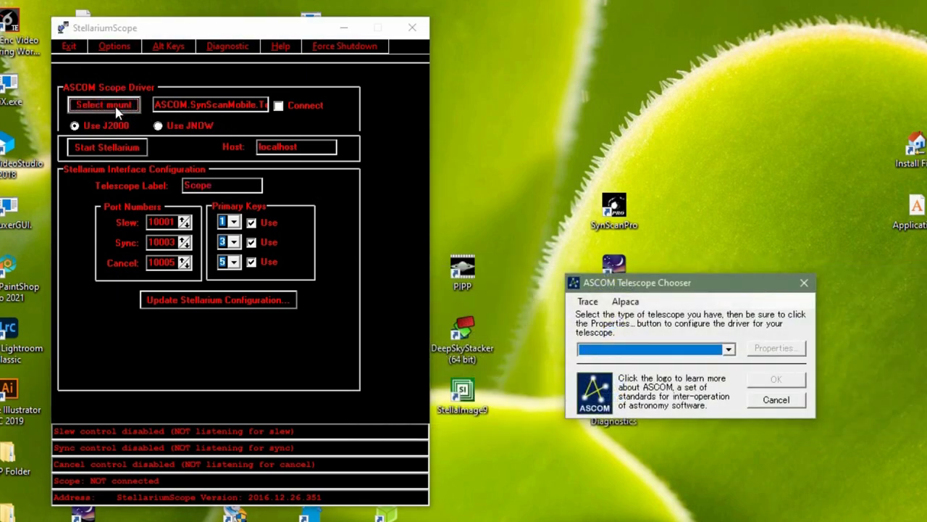
{"action": "left_click", "coordinate": [729, 350]}
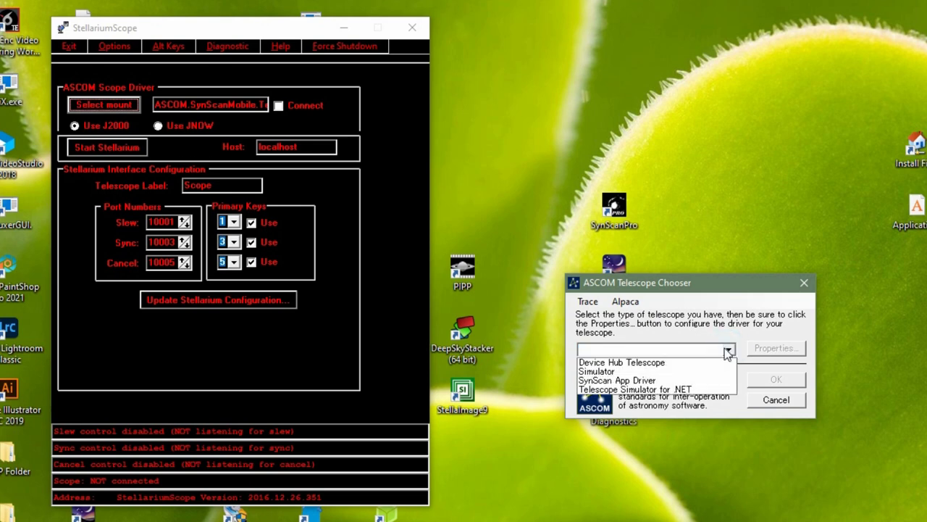
{"action": "left_click", "coordinate": [648, 381]}
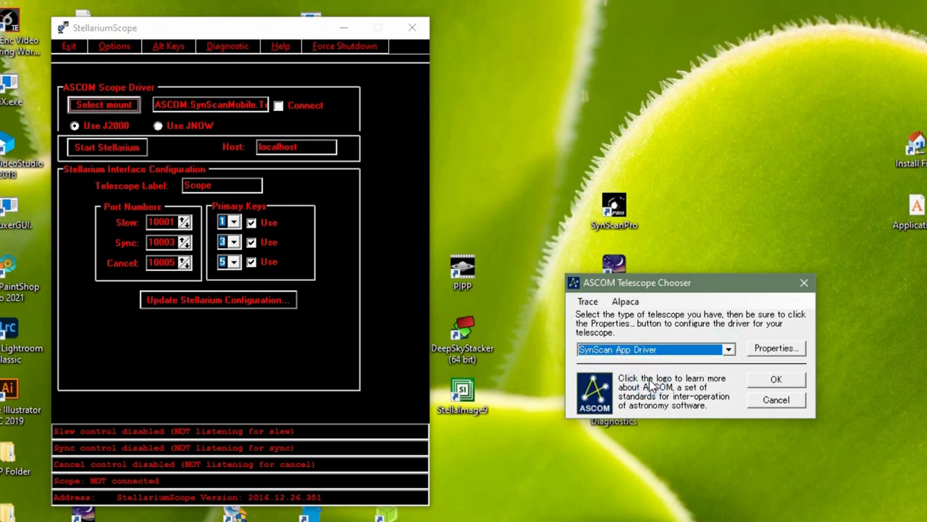
{"action": "left_click", "coordinate": [776, 381]}
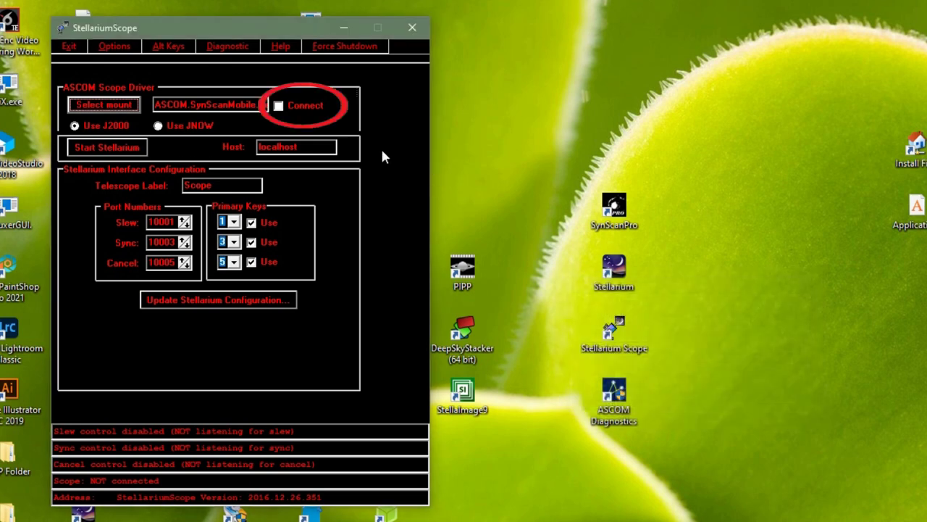
{"action": "left_click", "coordinate": [278, 107]}
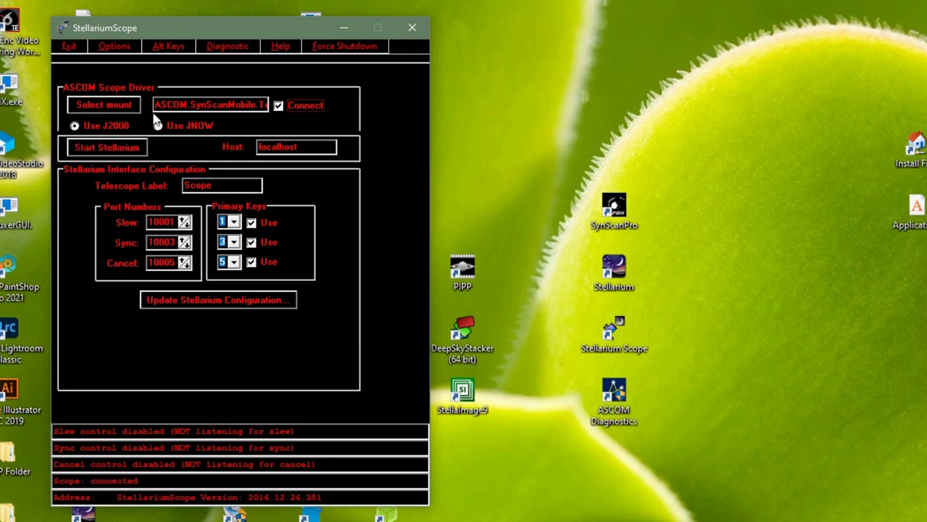
Update the Stellarium configuration, accepting the version check and telescope json cleanup and declining the shutdown, and start Stellarium from StellariumScope
{"action": "left_click", "coordinate": [218, 301]}
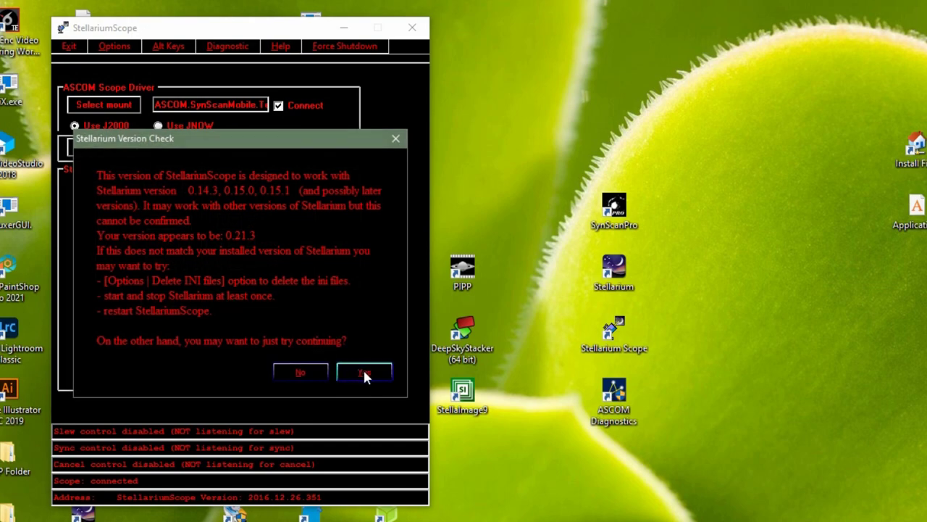
{"action": "left_click", "coordinate": [364, 376]}
{"action": "left_click", "coordinate": [383, 448]}
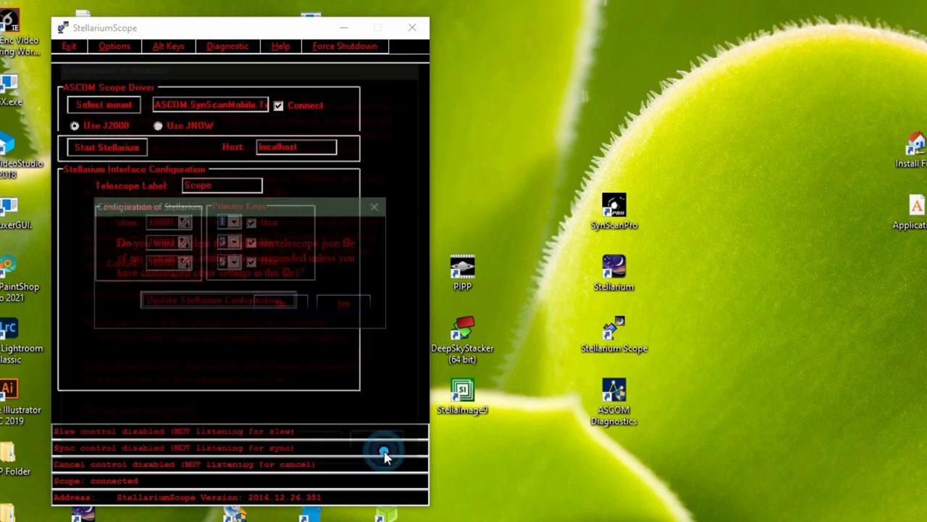
{"action": "left_click", "coordinate": [352, 306]}
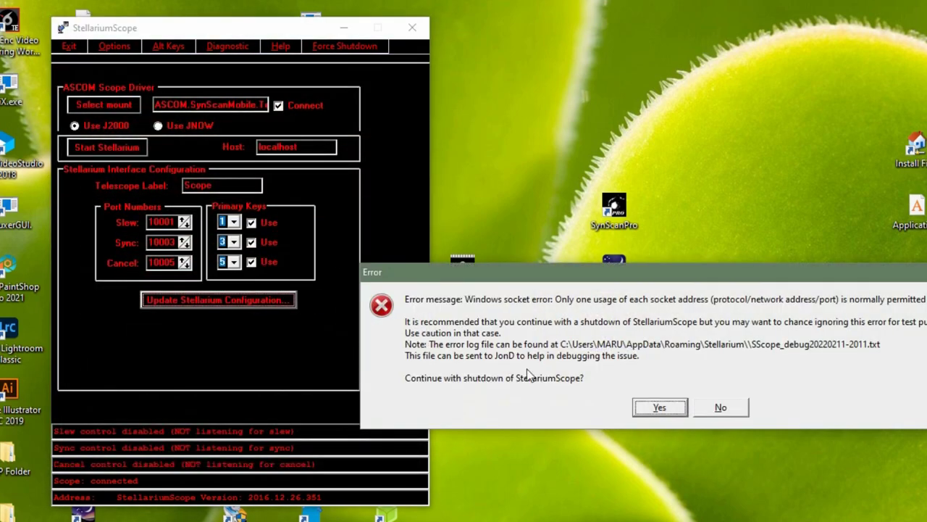
{"action": "left_click", "coordinate": [723, 408]}
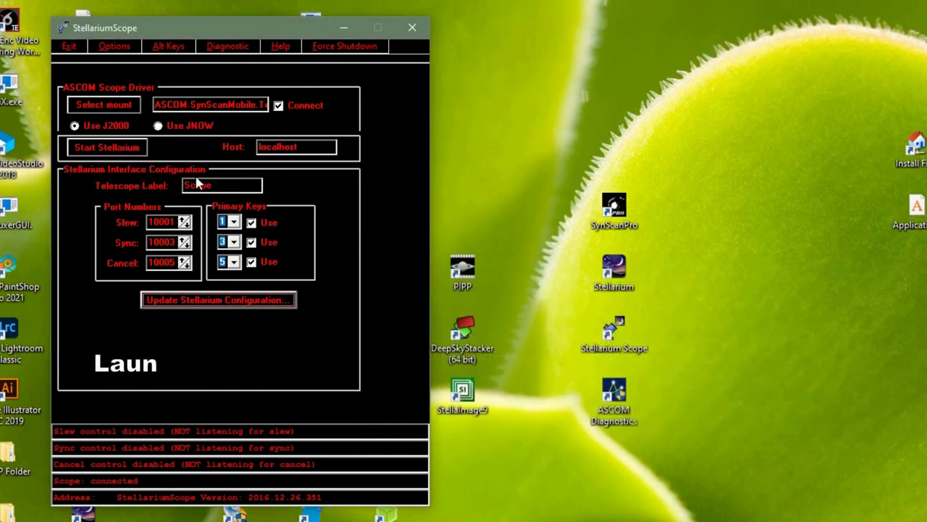
{"action": "left_click", "coordinate": [111, 150]}
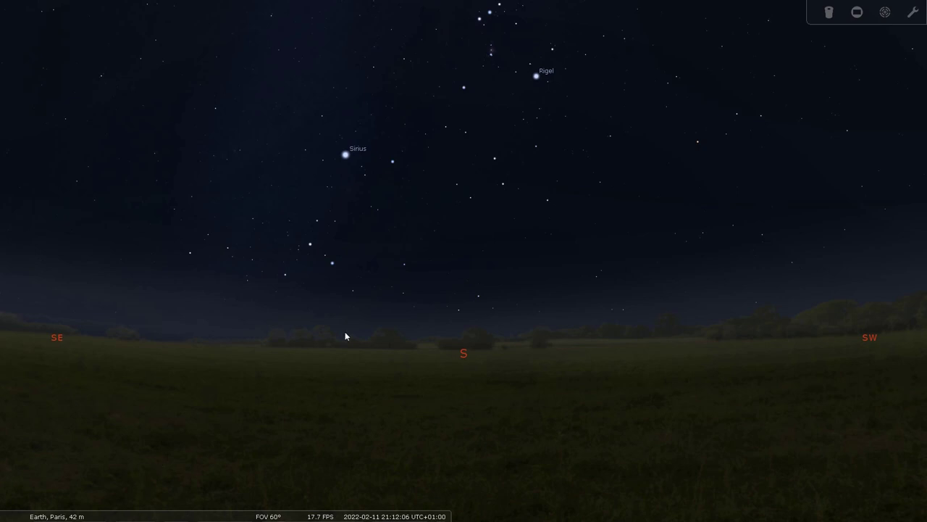
Check the Telescope Control plugin's startup loading option and its list of controlled telescopes, and close the configuration windows
{"action": "left_click_drag", "start_coordinate": [488, 261], "coordinate": [497, 425]}
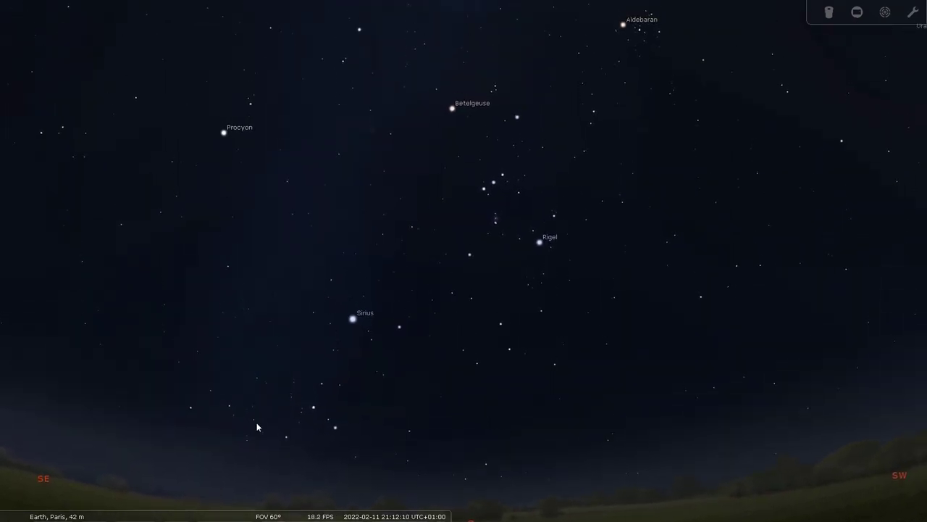
{"action": "mouse_move", "coordinate": [2, 440]}
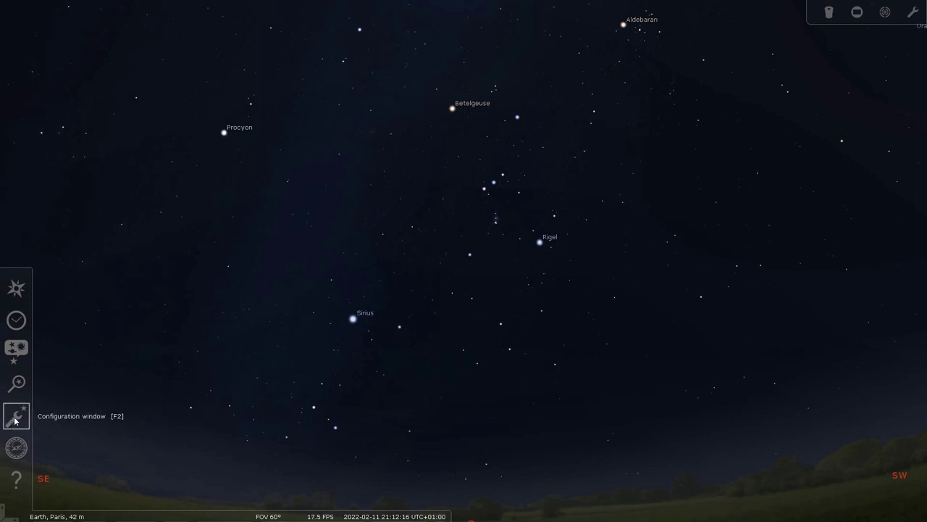
{"action": "left_click", "coordinate": [14, 418]}
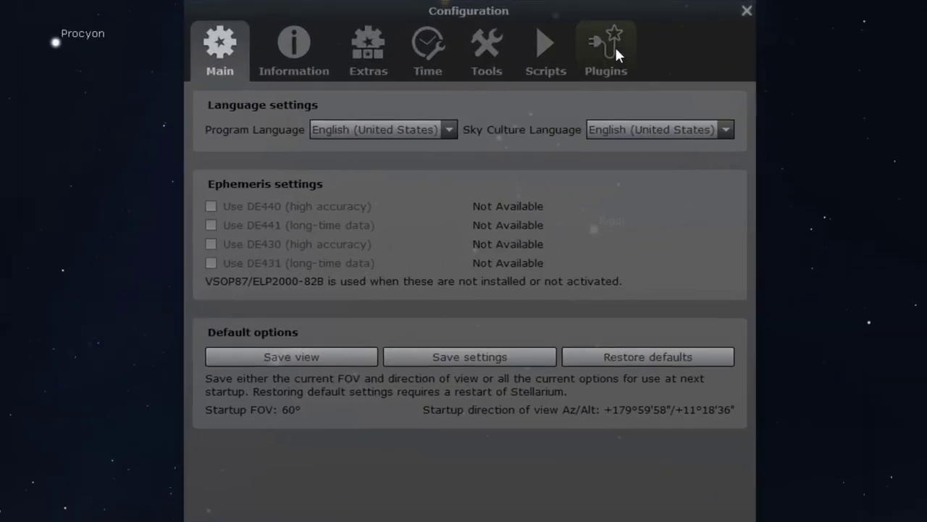
{"action": "left_click", "coordinate": [594, 86]}
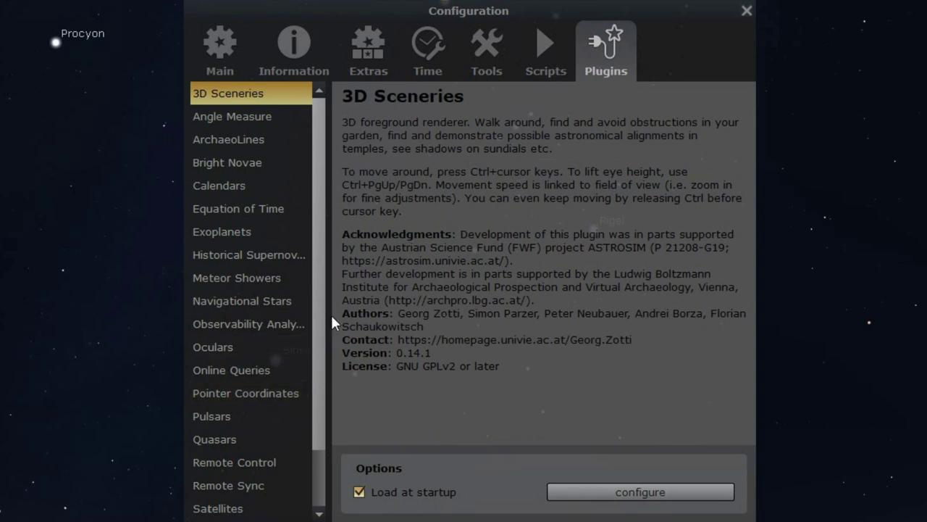
{"action": "scroll", "coordinate": [318, 319], "scroll_direction": "down", "scroll_amount": 1}
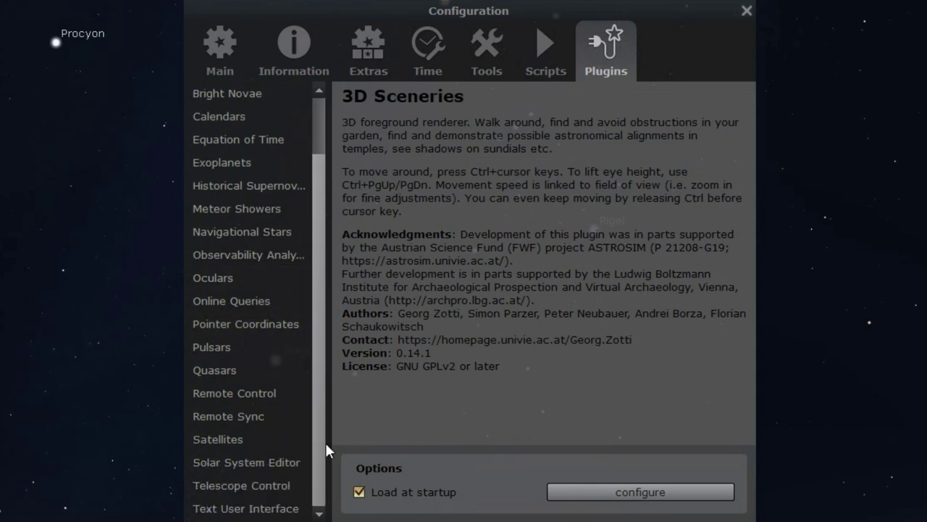
{"action": "left_click", "coordinate": [257, 486]}
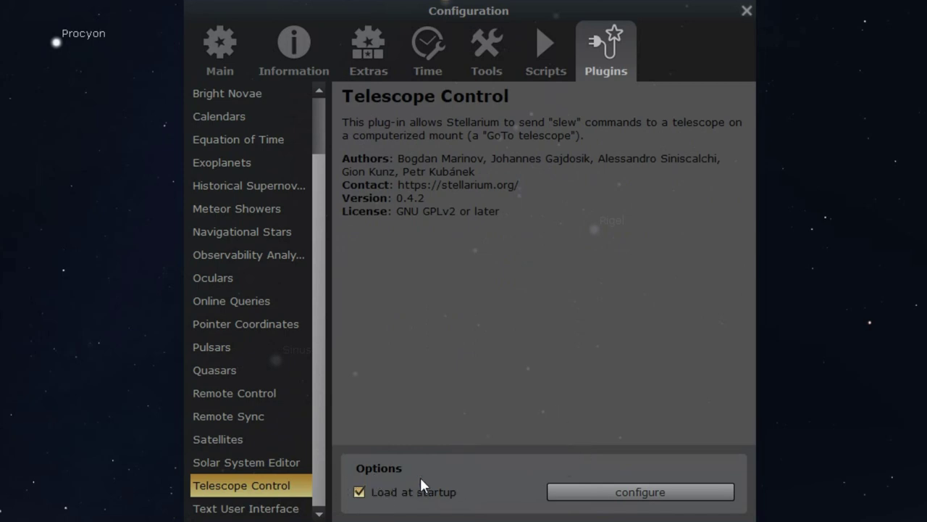
{"action": "left_click", "coordinate": [612, 490]}
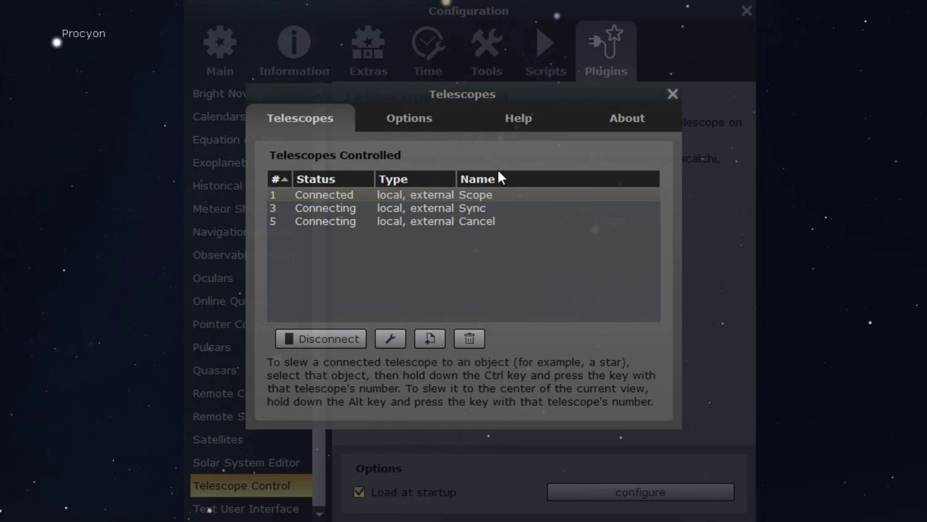
{"action": "left_click", "coordinate": [673, 93]}
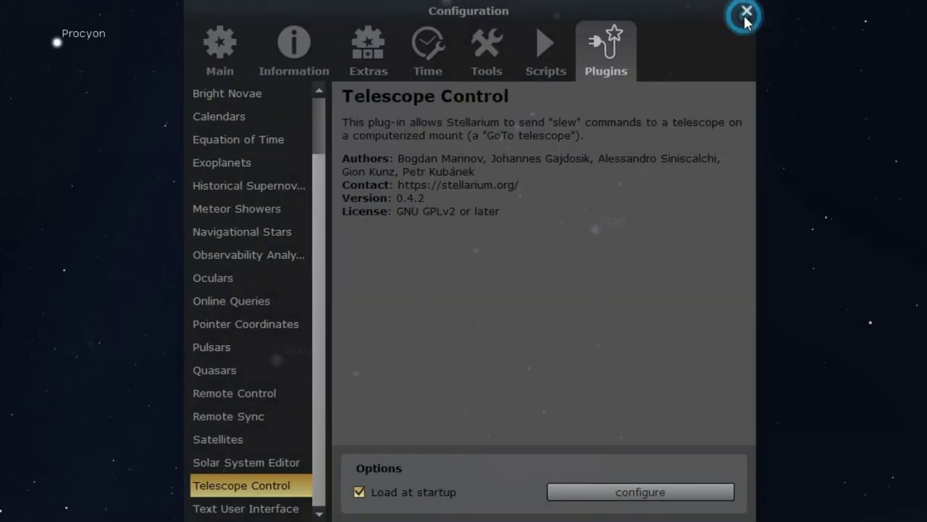
{"action": "left_click", "coordinate": [746, 11]}
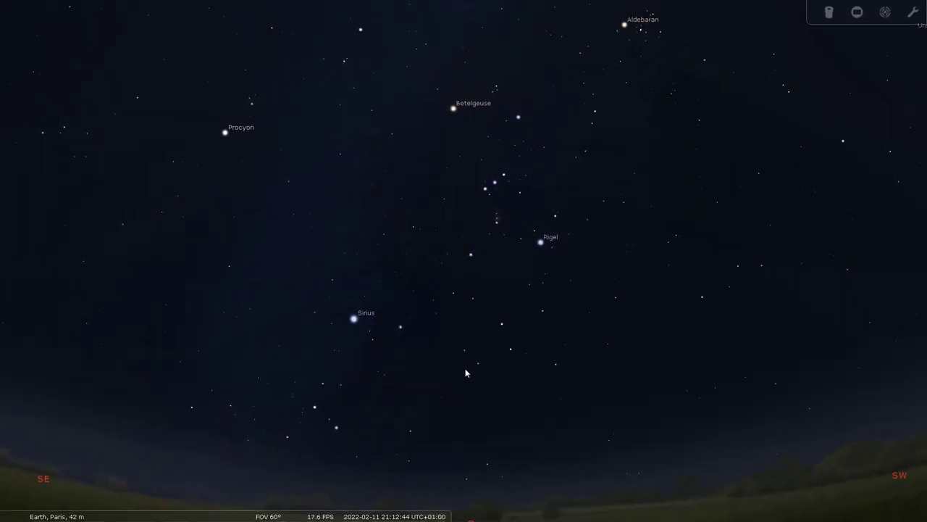
Switch Stellarium from full-screen to windowed mode and enlarge its window to fill the desktop space beside the SynScan App
{"action": "mouse_move", "coordinate": [290, 511]}
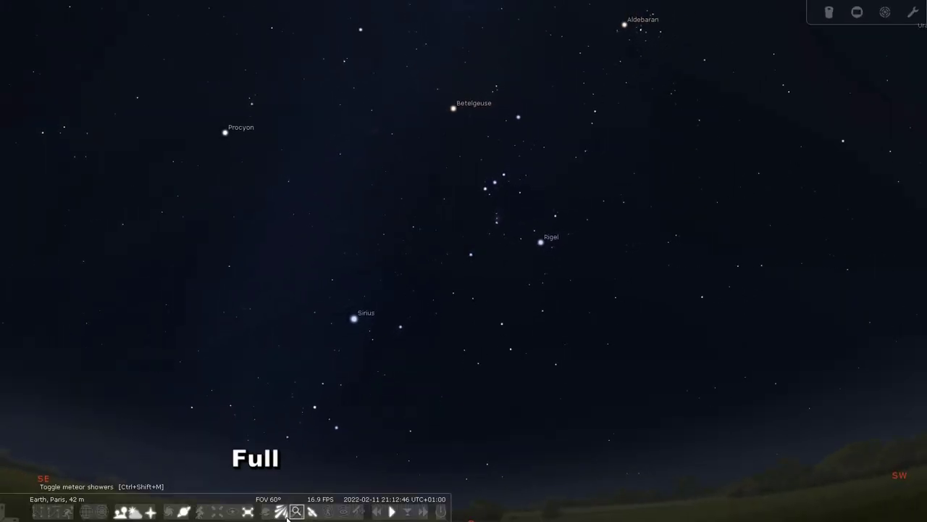
{"action": "left_click", "coordinate": [248, 512]}
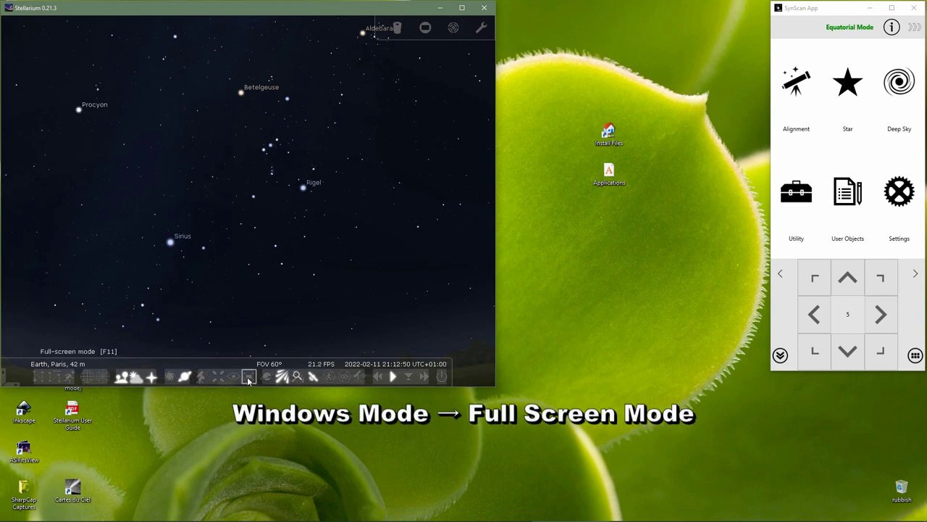
{"action": "left_click", "coordinate": [248, 377]}
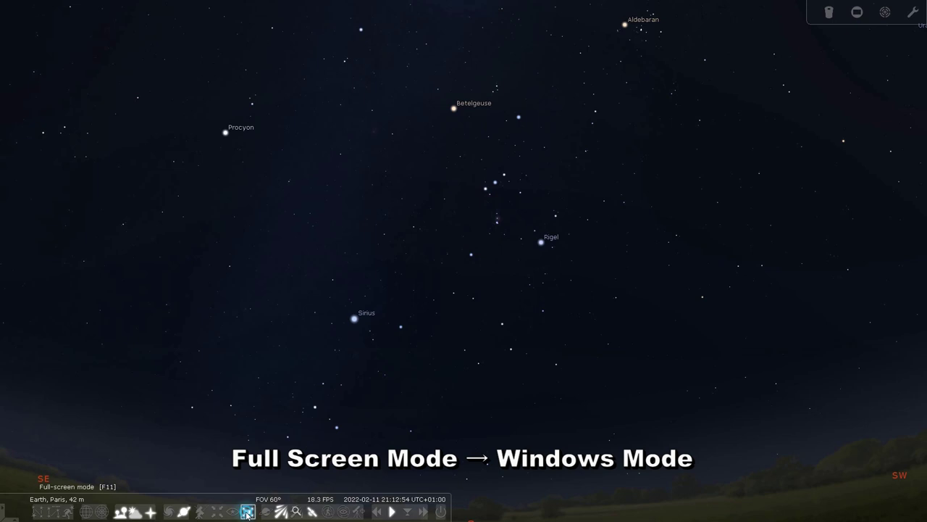
{"action": "left_click", "coordinate": [247, 513]}
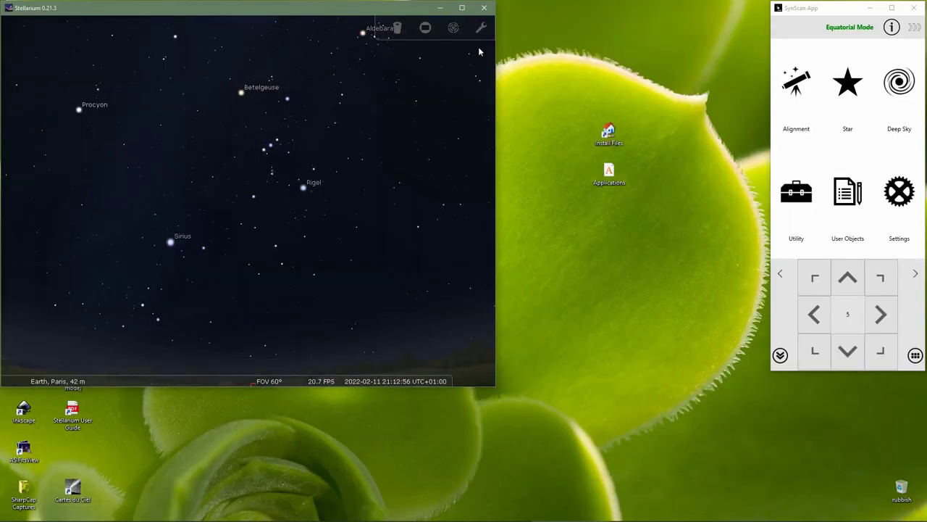
{"action": "left_click_drag", "start_coordinate": [497, 65], "coordinate": [768, 60]}
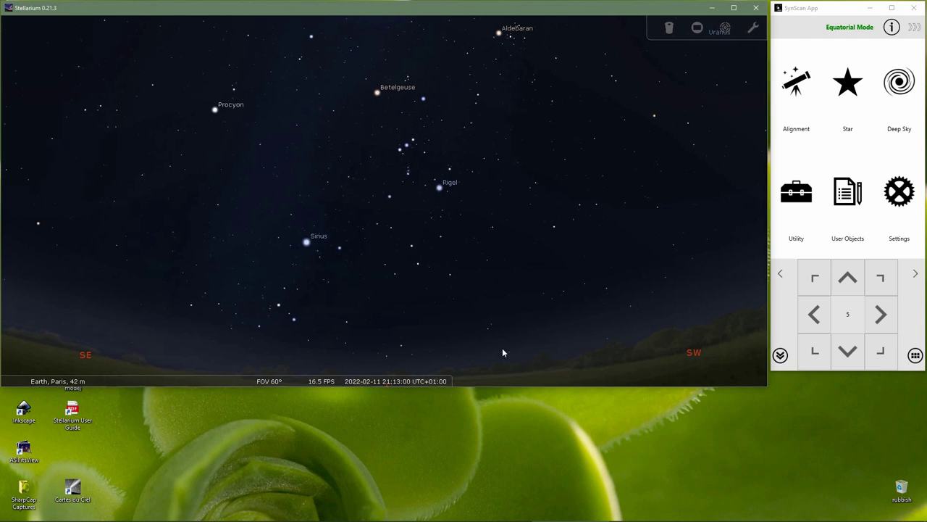
{"action": "left_click_drag", "start_coordinate": [493, 388], "coordinate": [497, 516]}
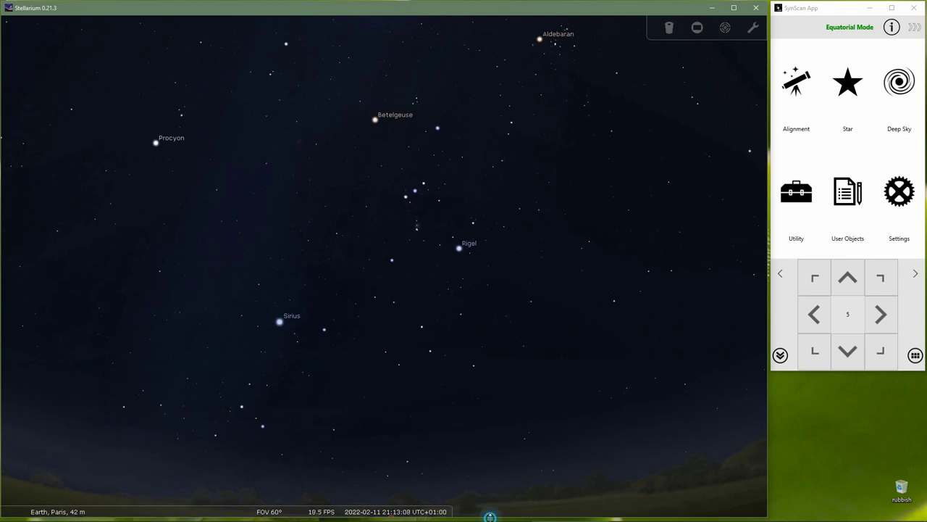
{"action": "left_click_drag", "start_coordinate": [490, 517], "coordinate": [490, 518]}
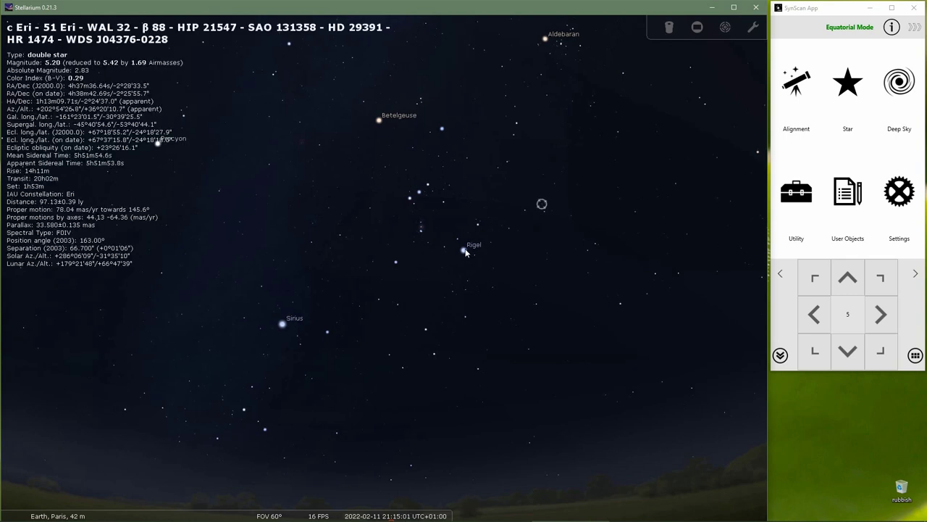
Select the star Rigel in the sky view
{"action": "double_click", "coordinate": [464, 251]}
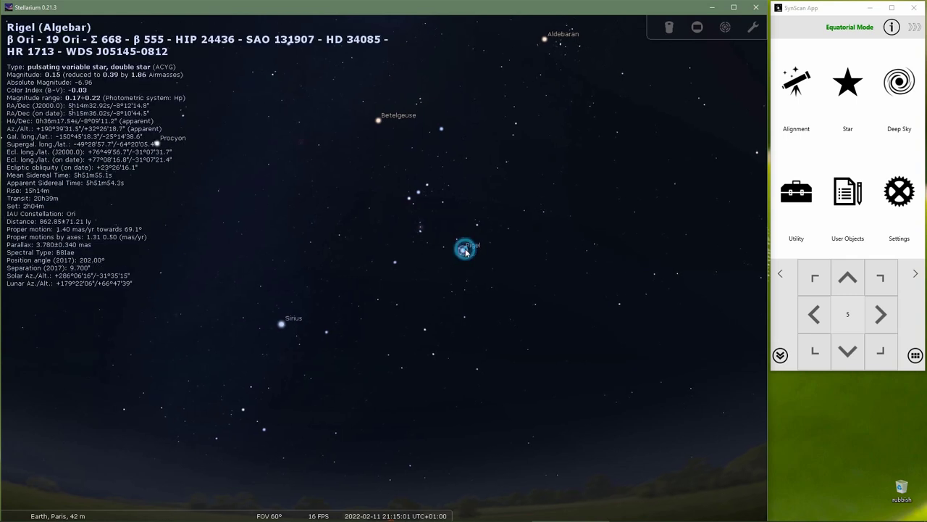